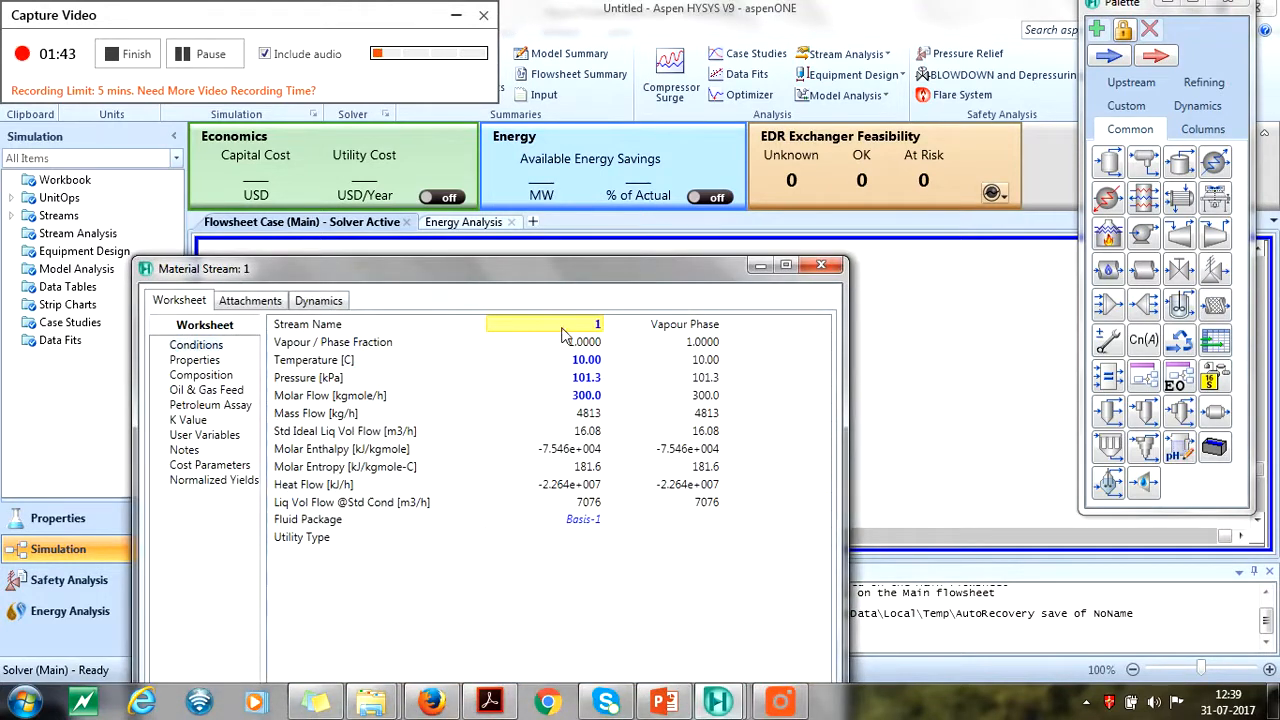
# Rename material stream 1 as NG and check its composition
pyautogui.write('NG')
pyautogui.press('Return')
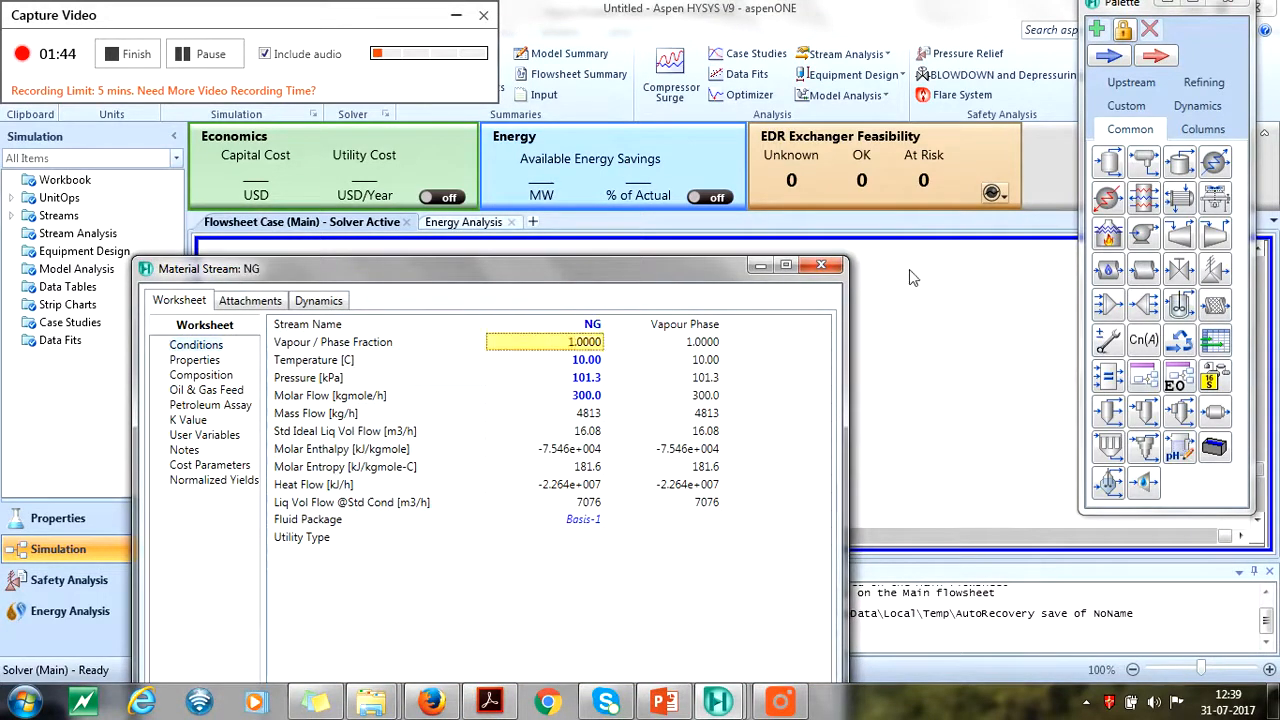
pyautogui.click(205, 376)
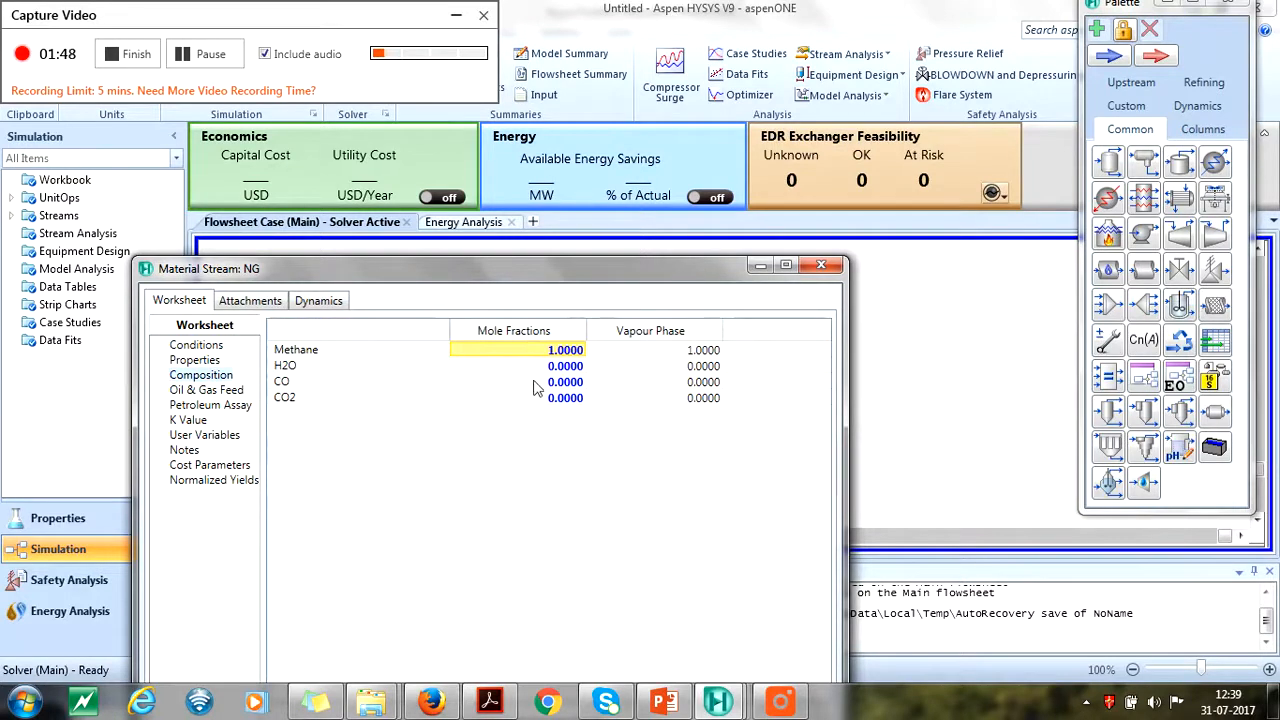
pyautogui.click(821, 264)
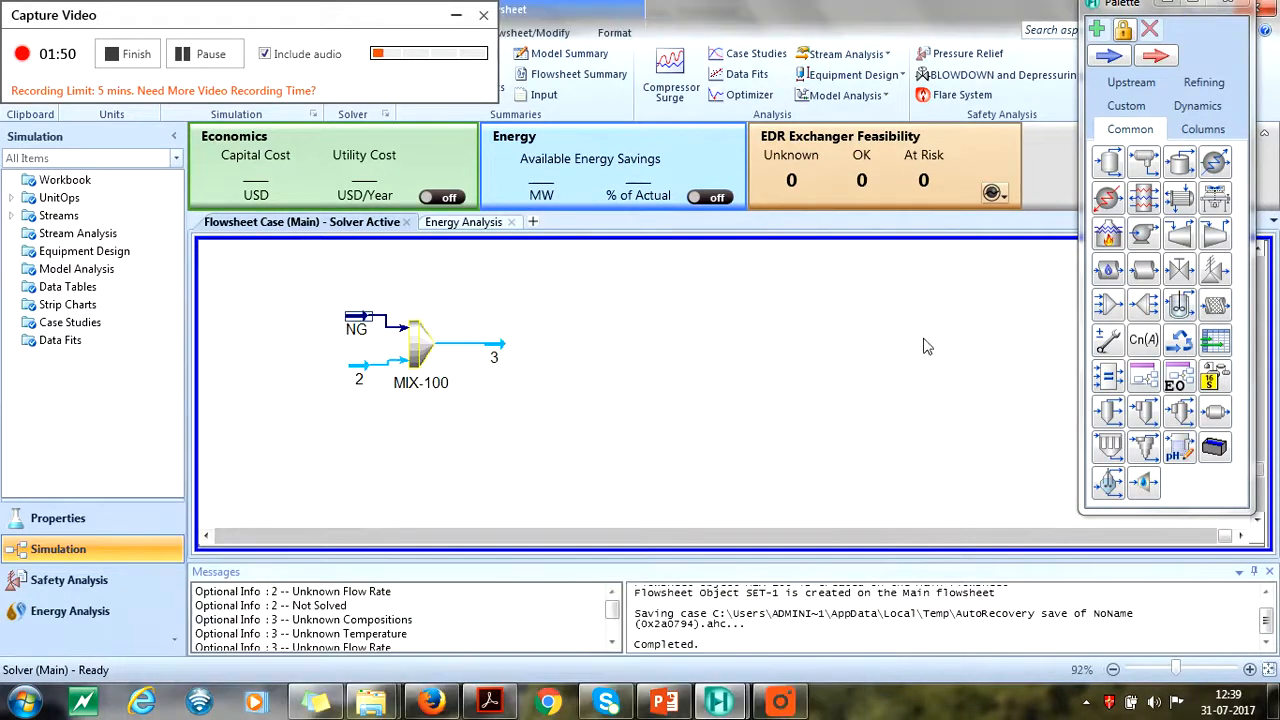
# Rename material stream 2 as Steam and check its composition
pyautogui.click(835, 375)
pyautogui.doubleClick(378, 378)
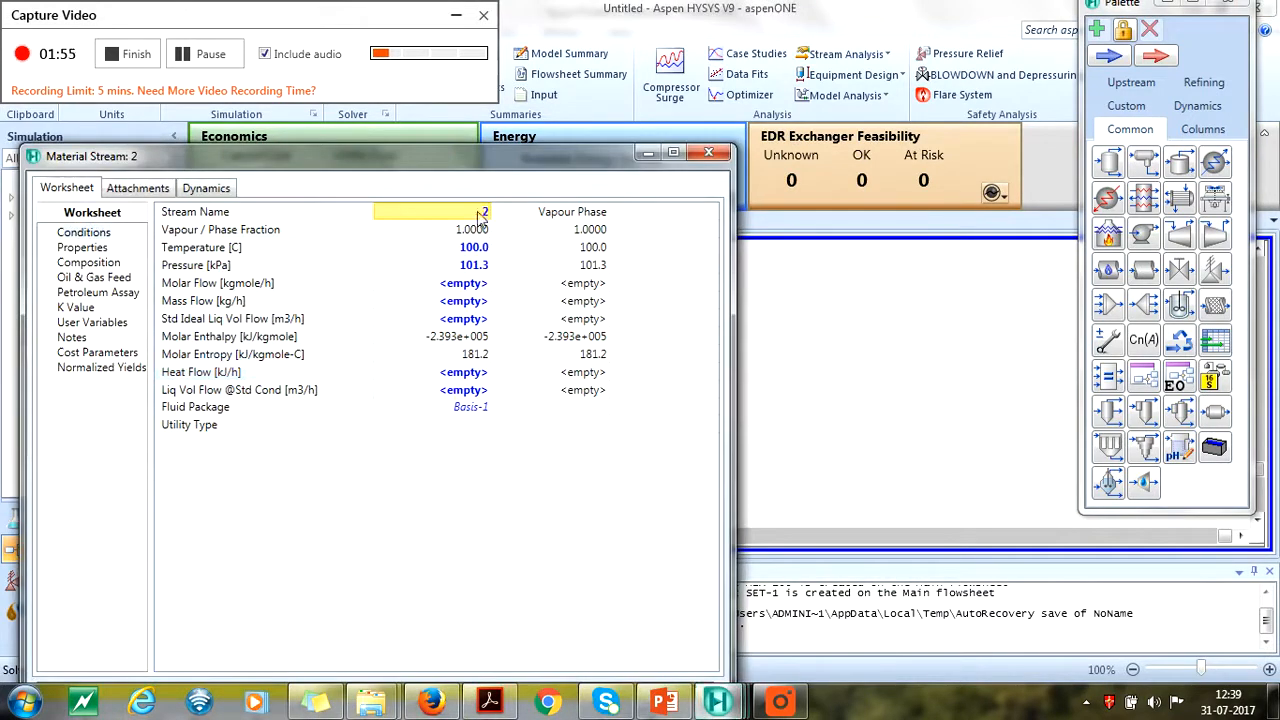
pyautogui.write('sT')
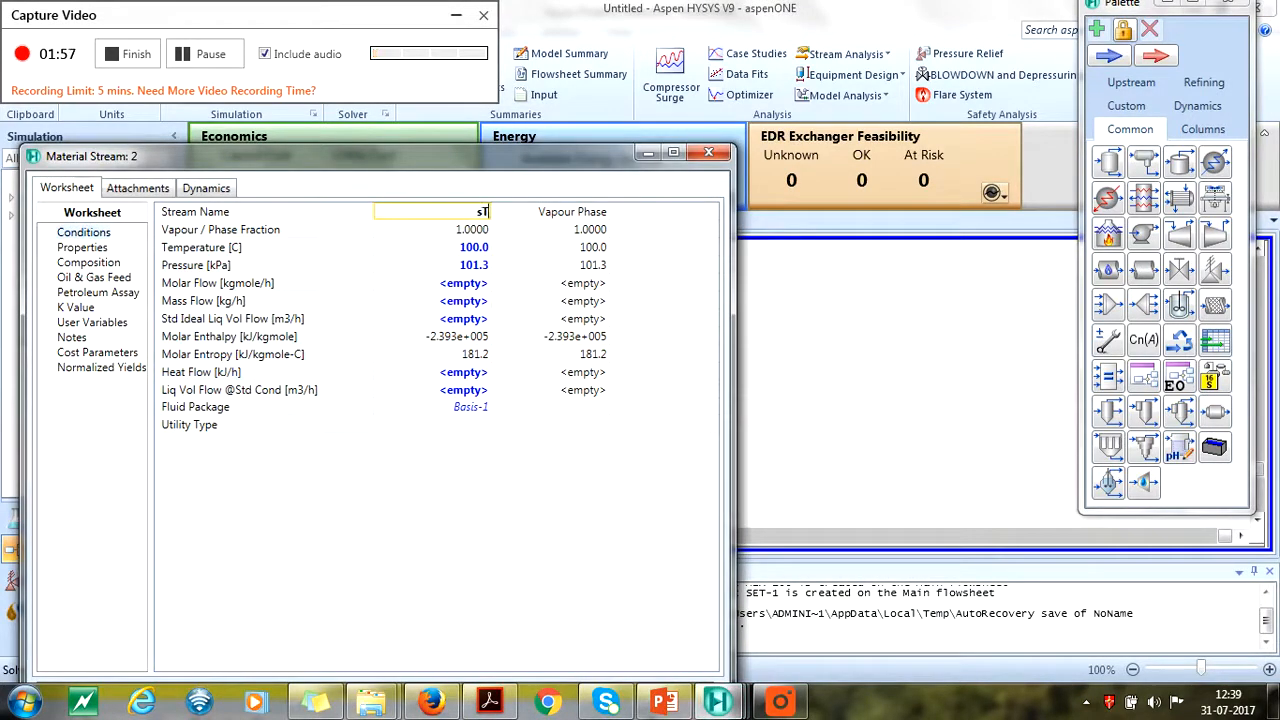
pyautogui.write('eam')
pyautogui.press('Return')
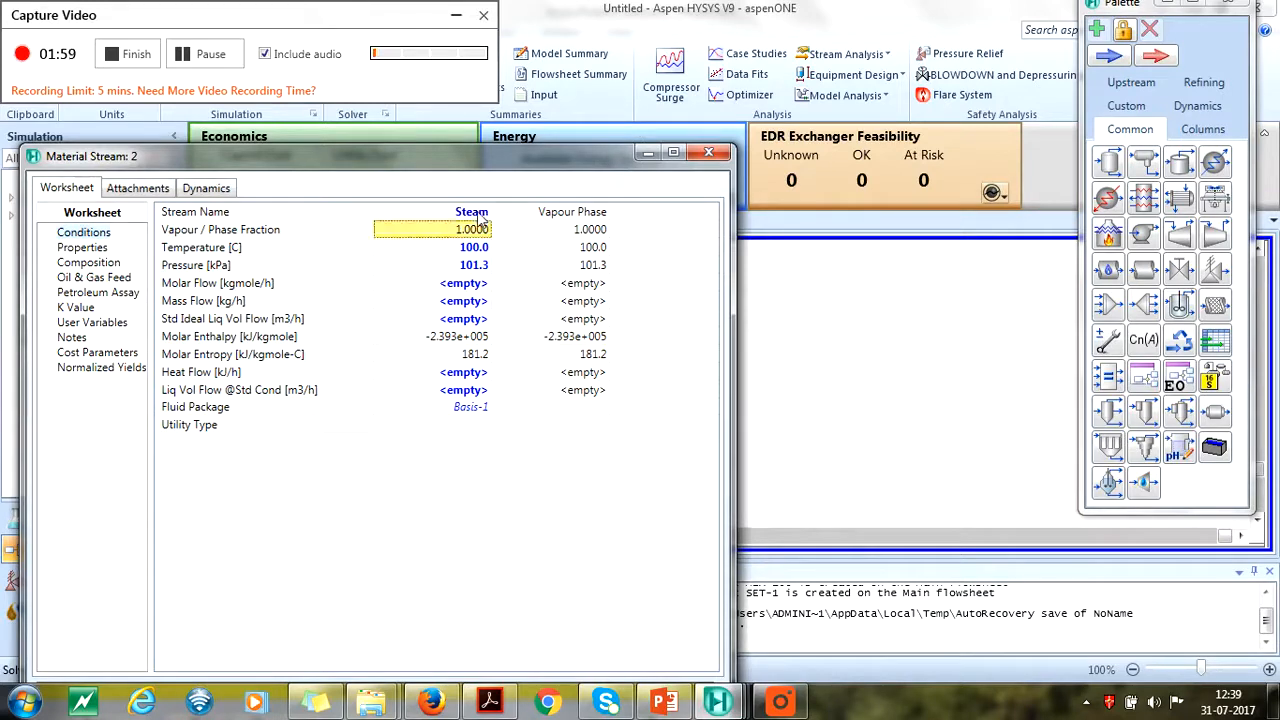
pyautogui.click(99, 264)
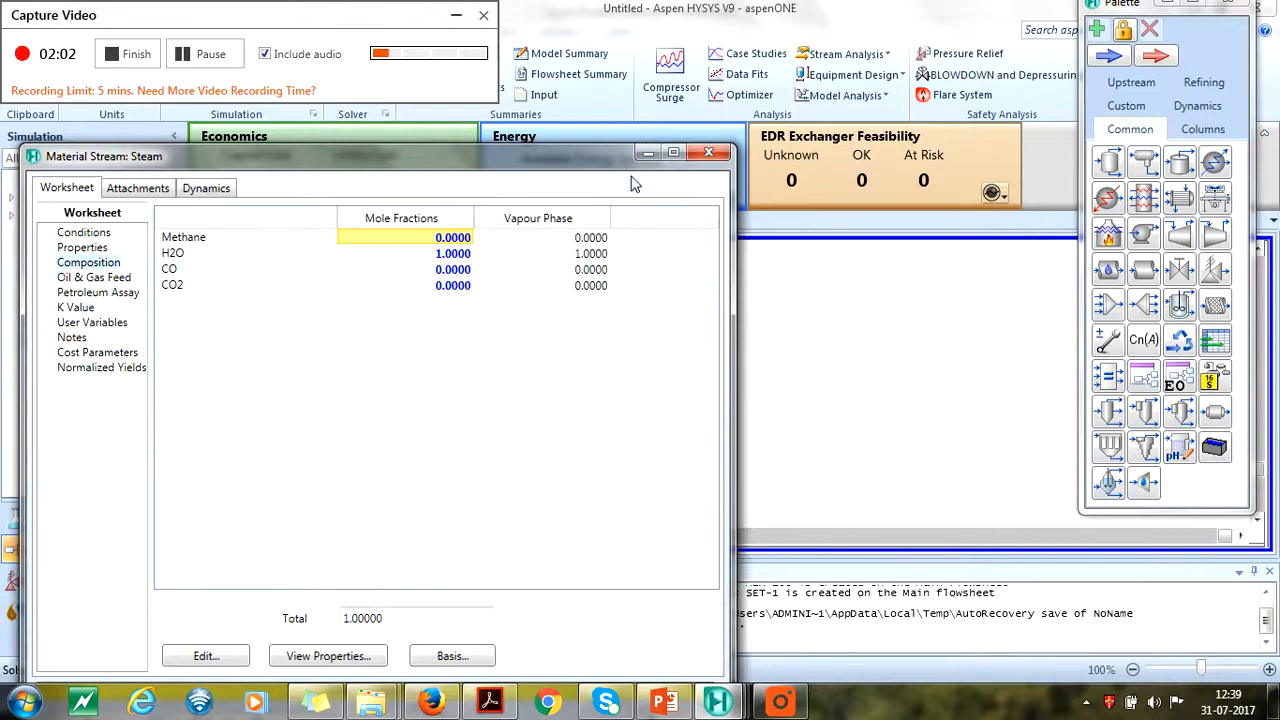
pyautogui.click(709, 152)
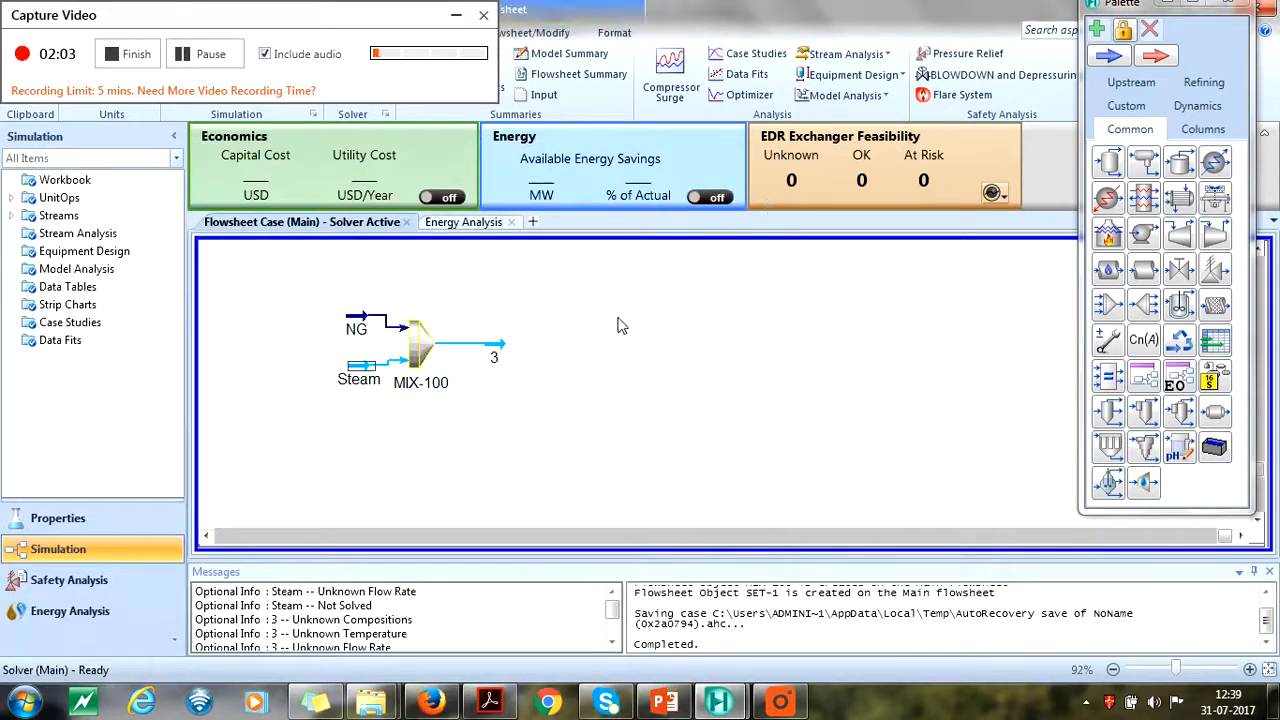
# Set the Steam stream's molar flow to 900 kgmole/h, checking the NG stream's conditions for comparison
pyautogui.doubleClick(352, 326)
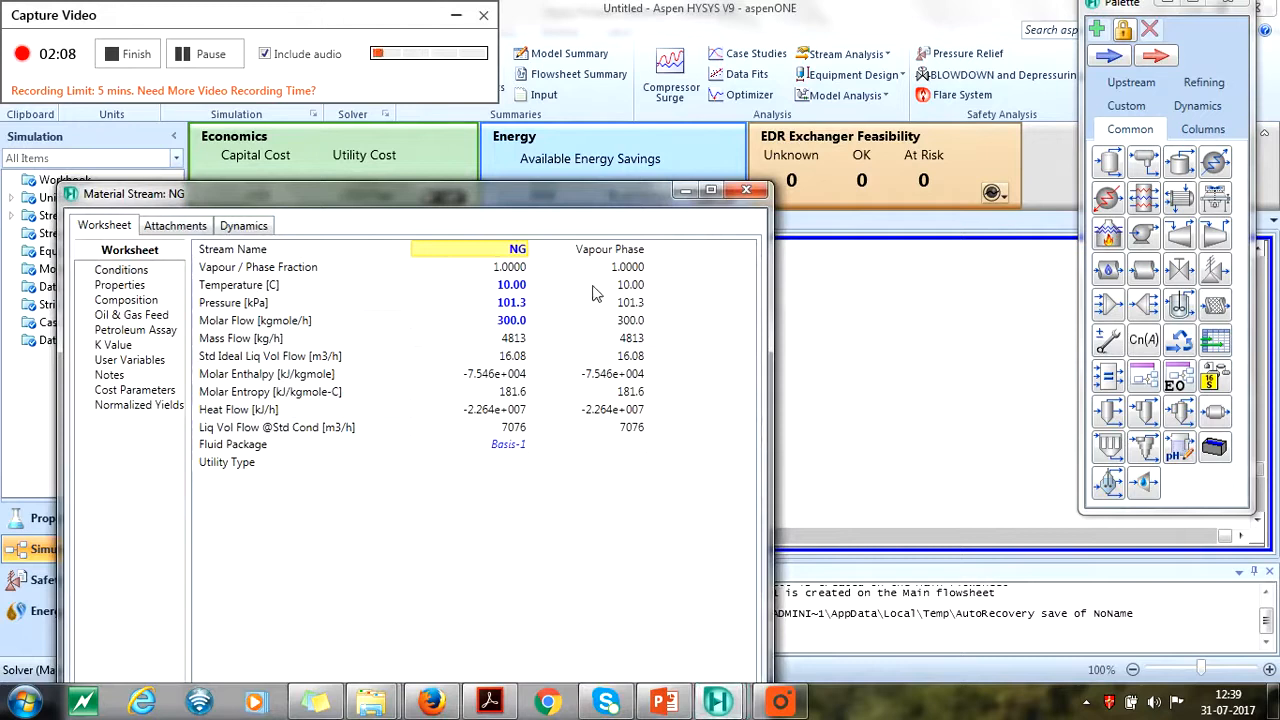
pyautogui.click(745, 190)
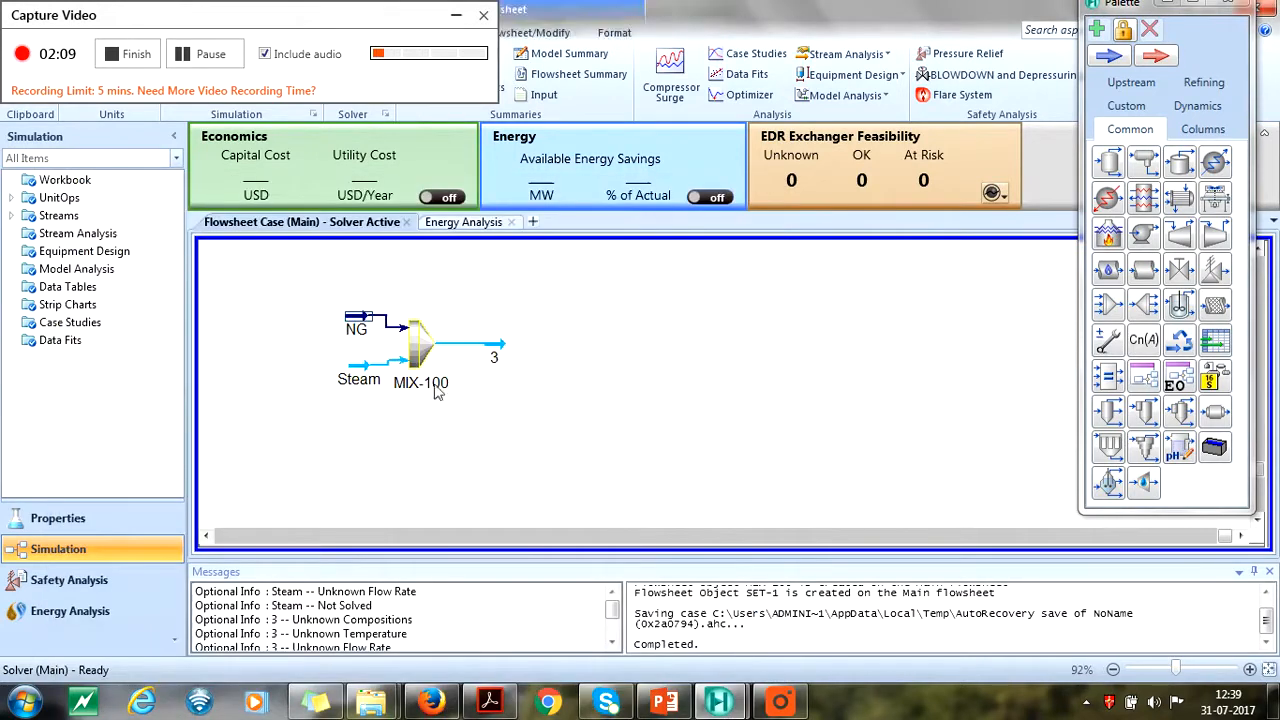
pyautogui.doubleClick(357, 374)
pyautogui.click(506, 360)
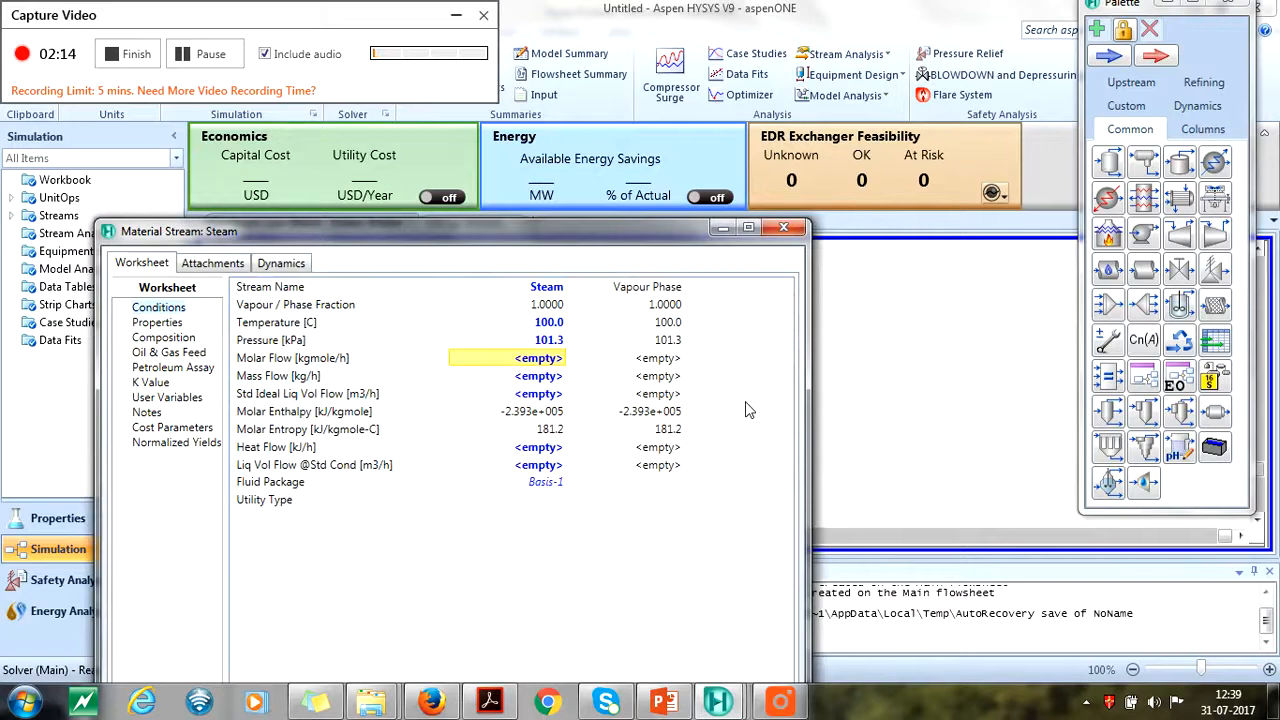
pyautogui.write('900')
pyautogui.press('Return')
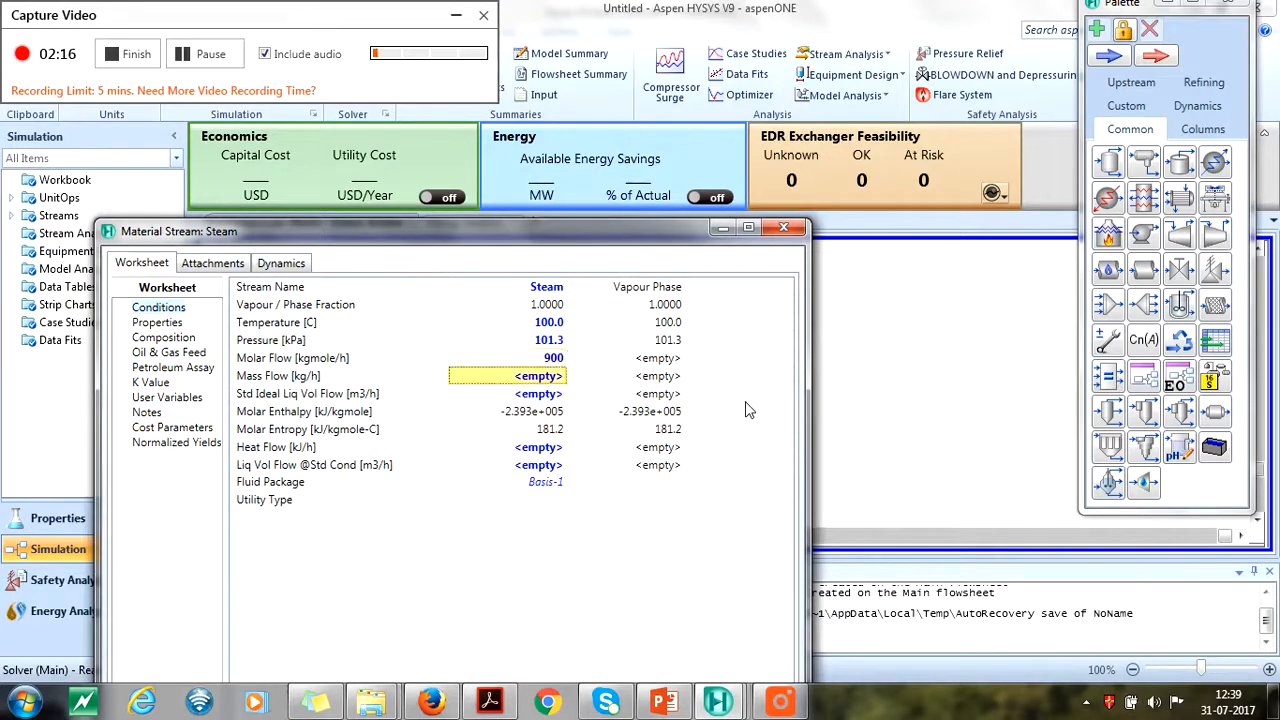
pyautogui.click(785, 229)
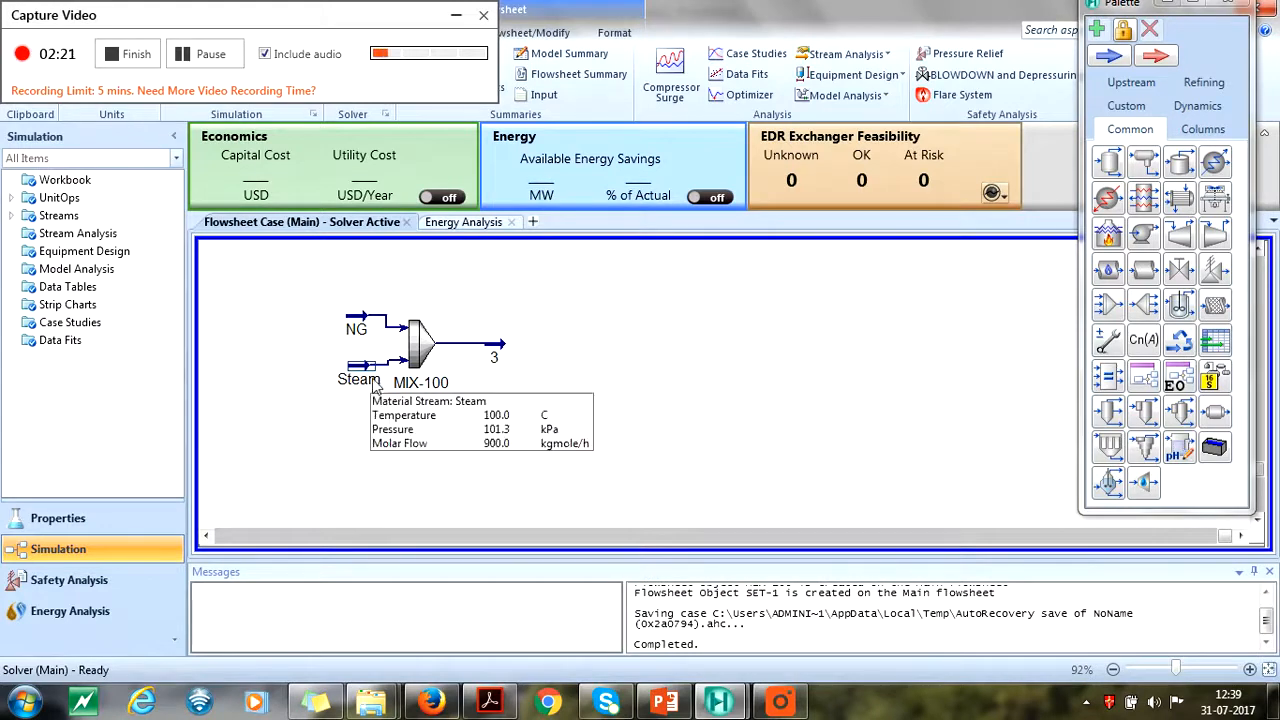
pyautogui.doubleClick(376, 332)
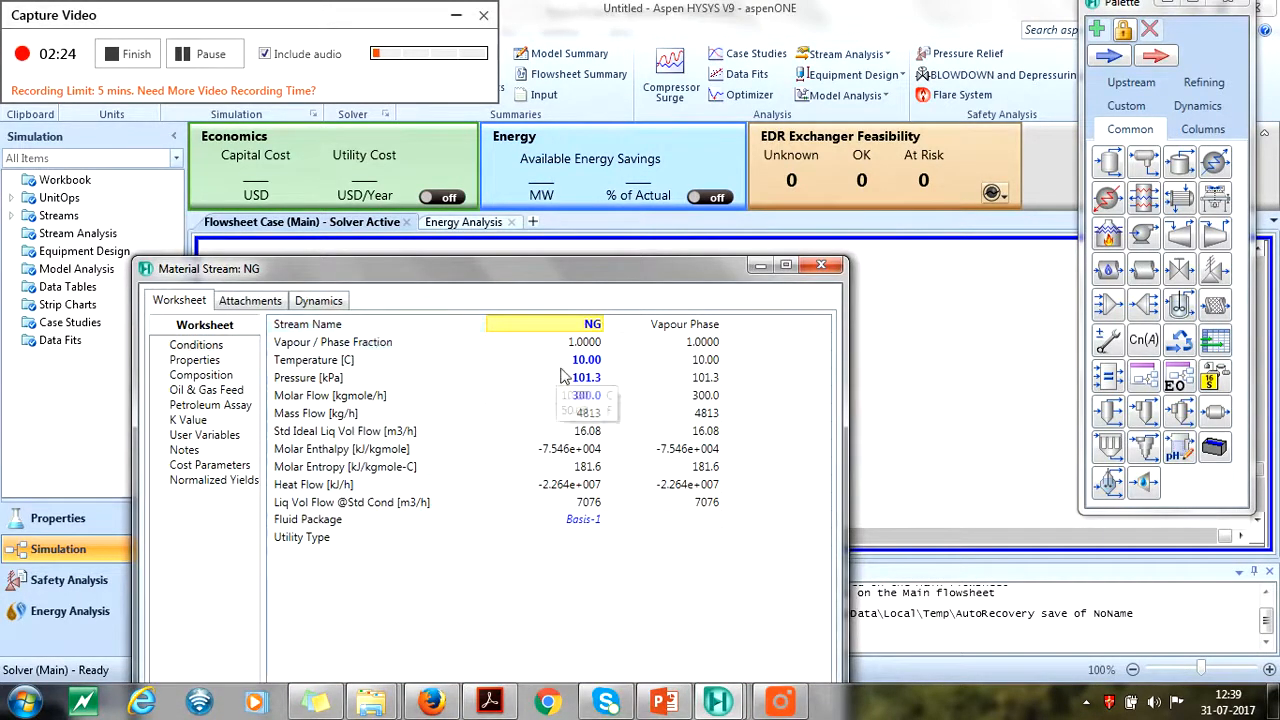
pyautogui.moveTo(575, 400)
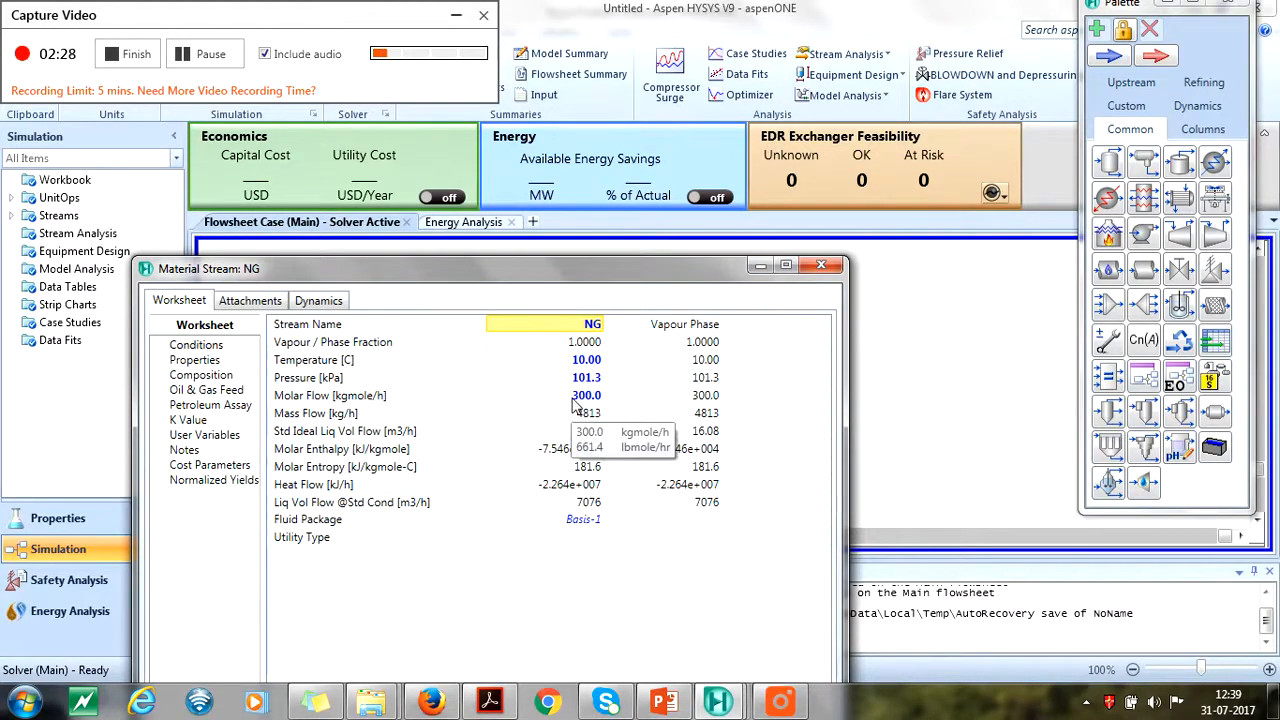
pyautogui.click(821, 265)
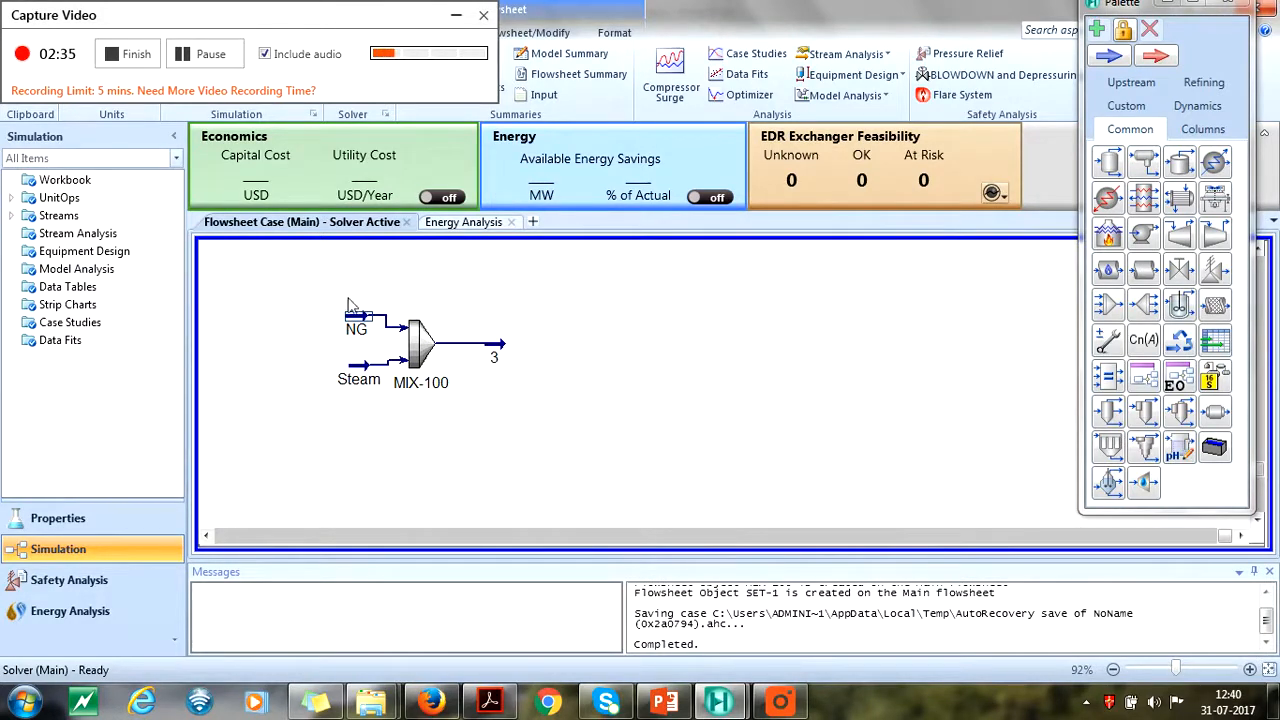
pyautogui.moveTo(362, 387)
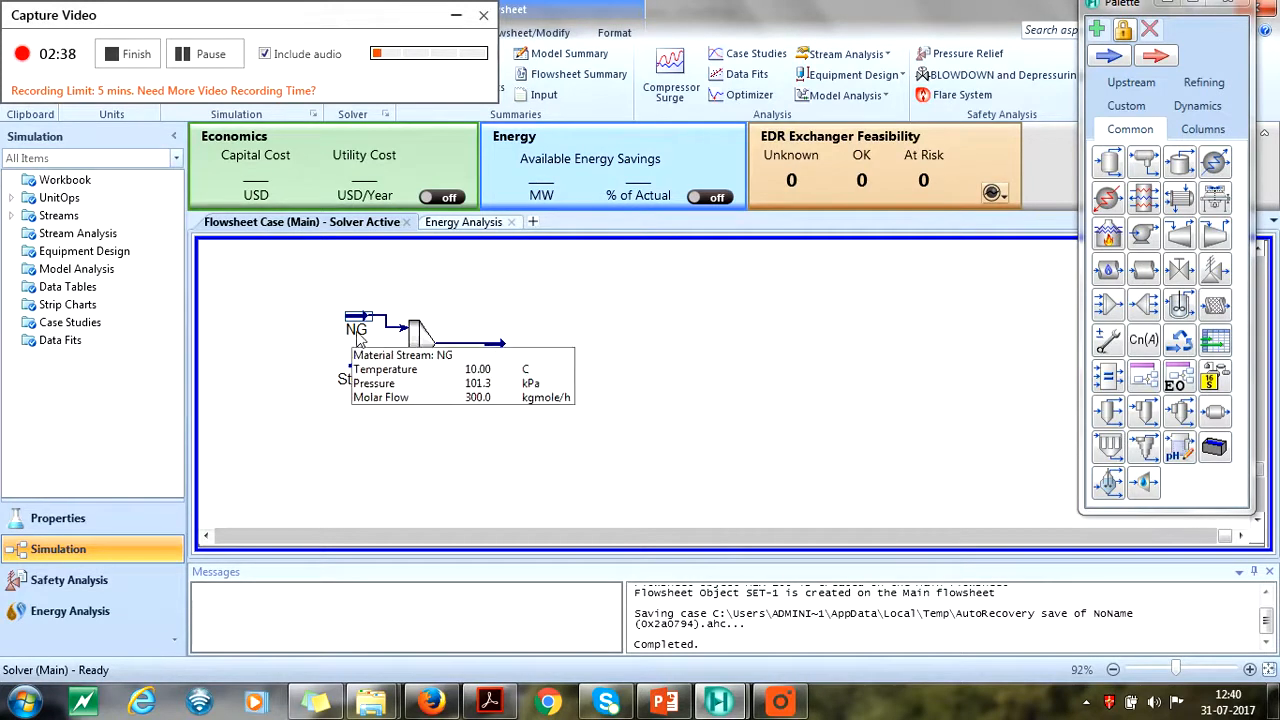
# Add a Set operation to the flowsheet below the mixer MIX-100 and open its settings
pyautogui.click(1144, 348)
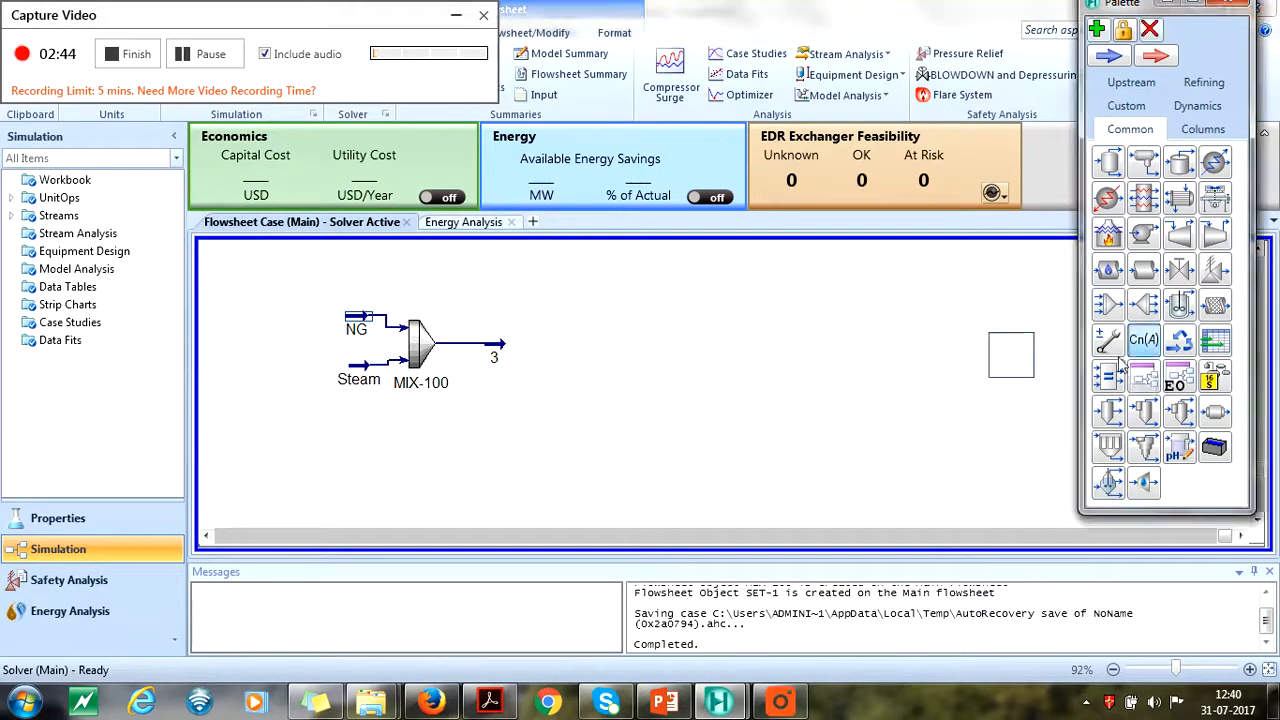
pyautogui.click(397, 463)
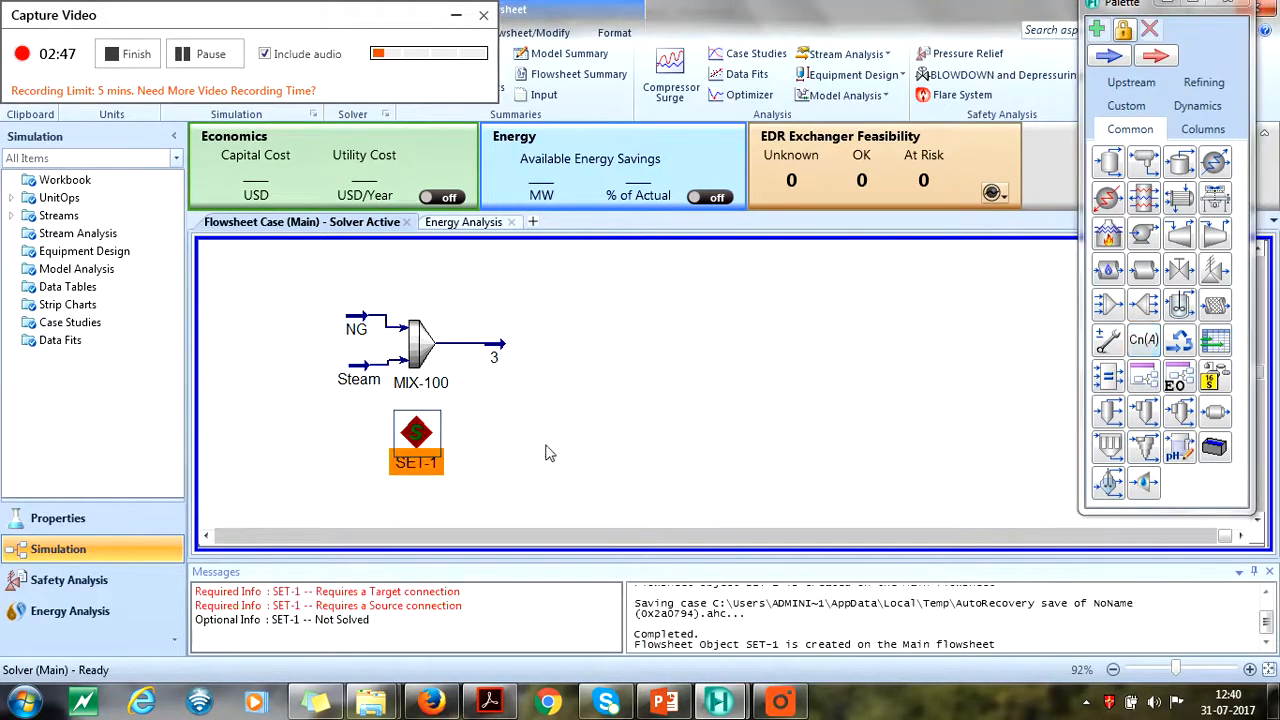
pyautogui.click(416, 432)
pyautogui.doubleClick(416, 432)
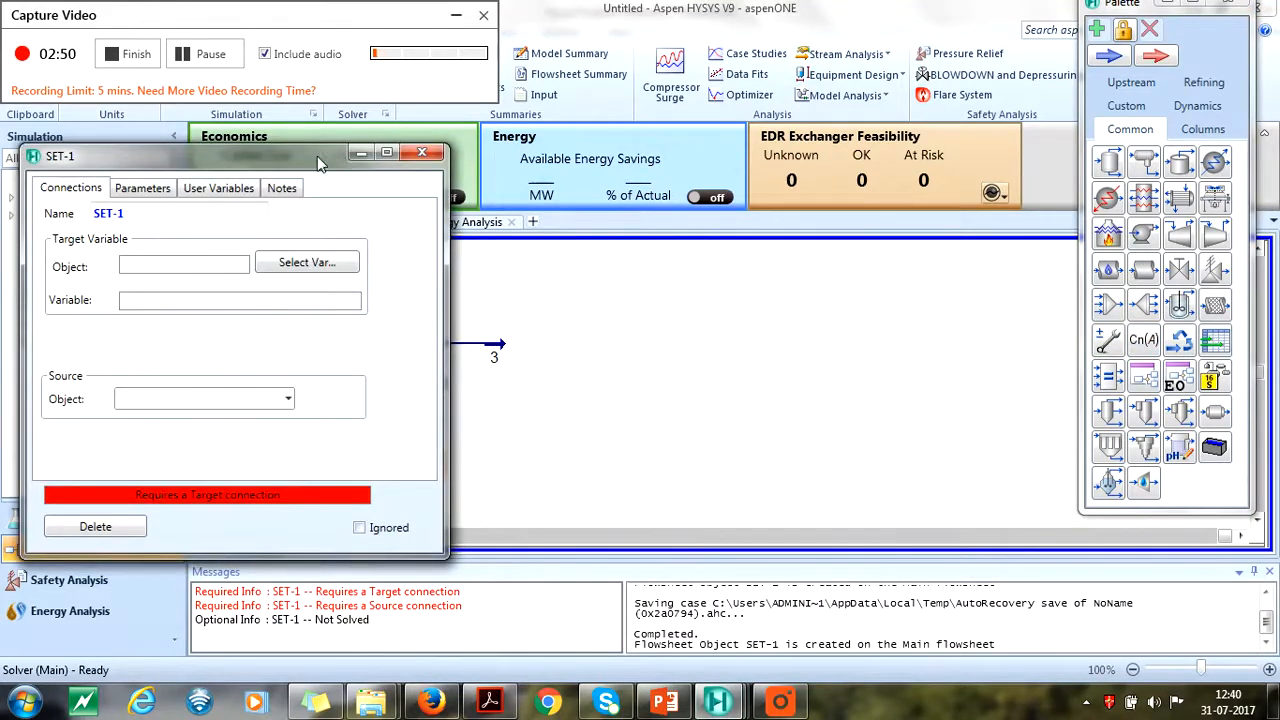
pyautogui.moveTo(318, 163); pyautogui.dragTo(905, 142)
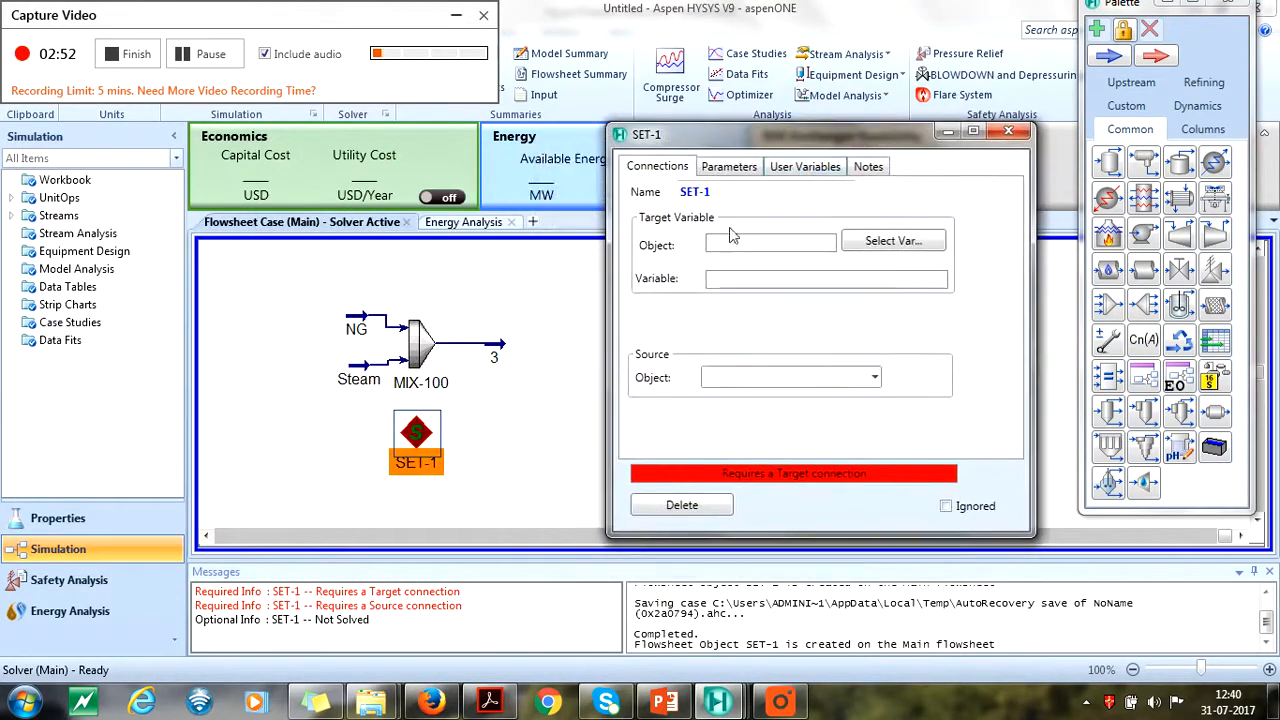
# Choose the Steam stream's Molar Flow as the target variable of the Set operation
pyautogui.click(883, 242)
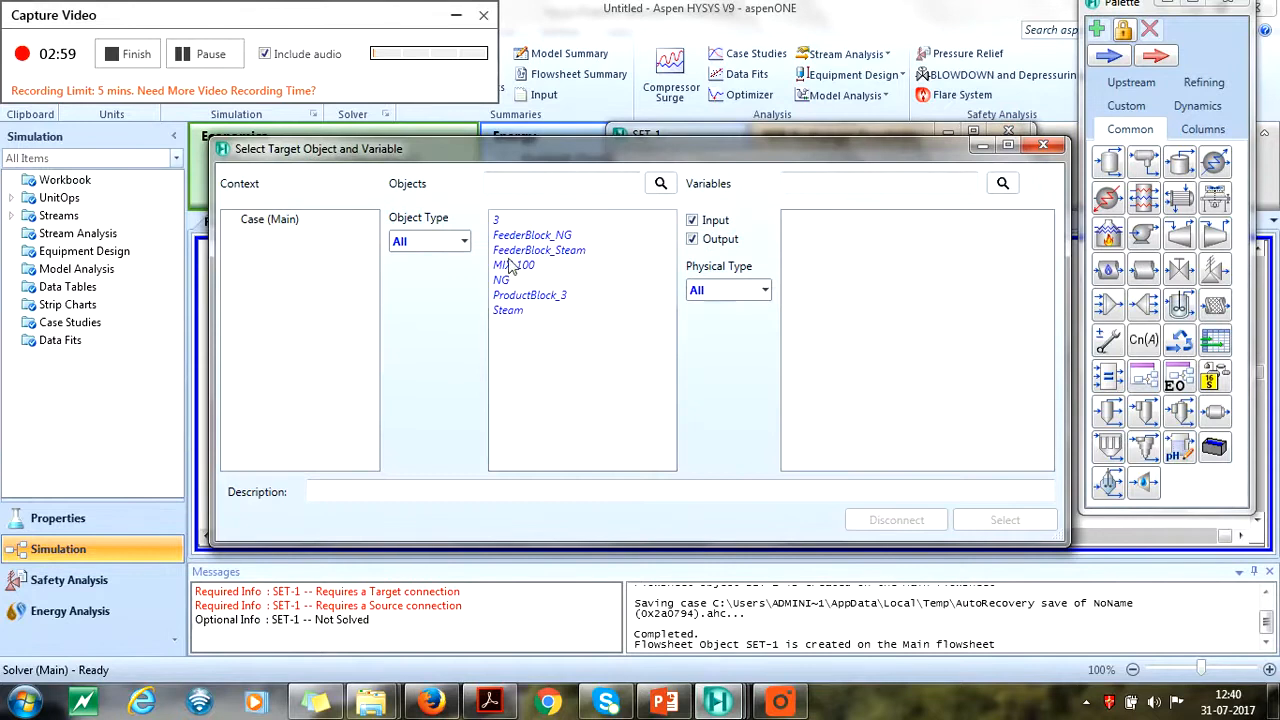
pyautogui.click(508, 310)
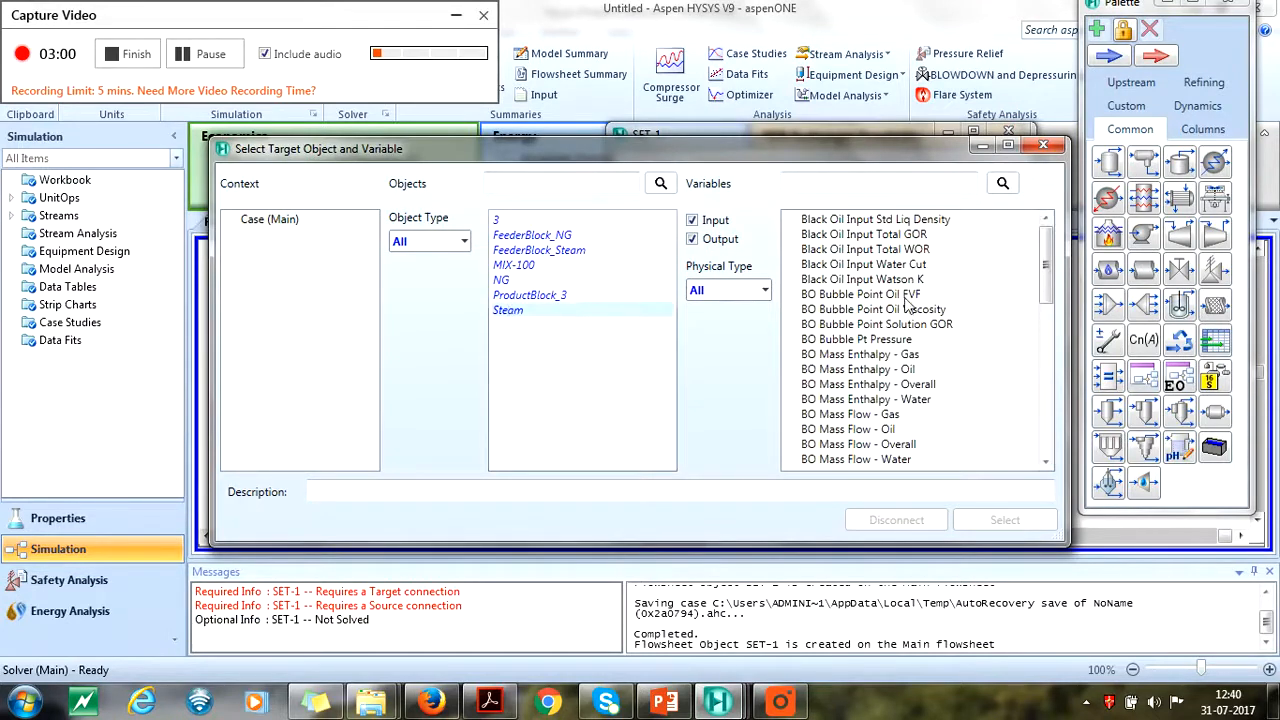
pyautogui.click(868, 249)
pyautogui.press('m')
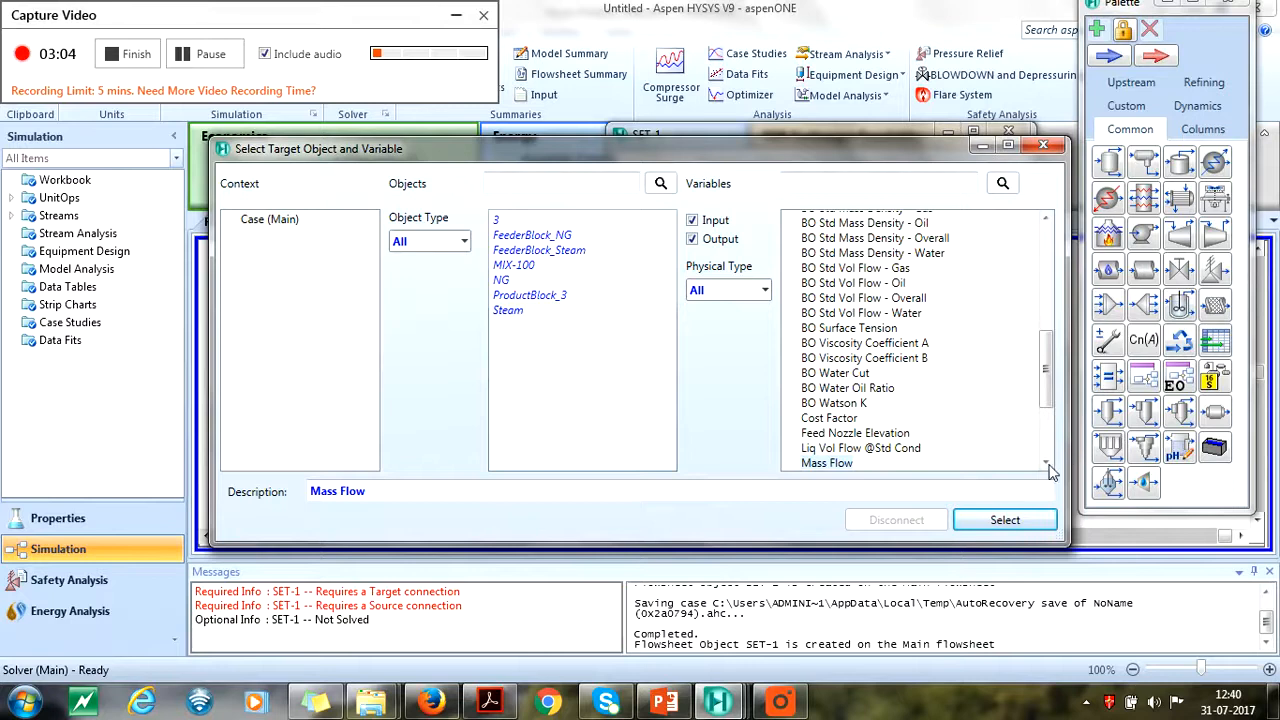
pyautogui.scroll(-3, 850, 440)
pyautogui.click(836, 448)
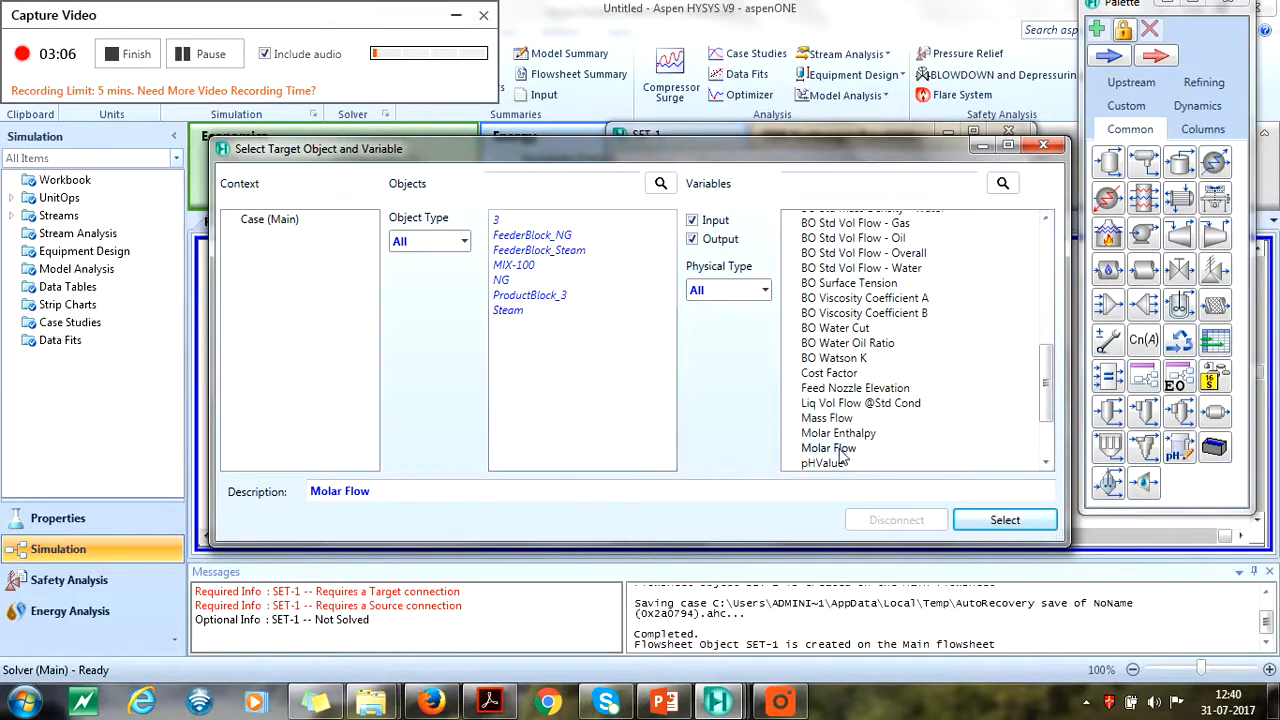
pyautogui.click(1002, 520)
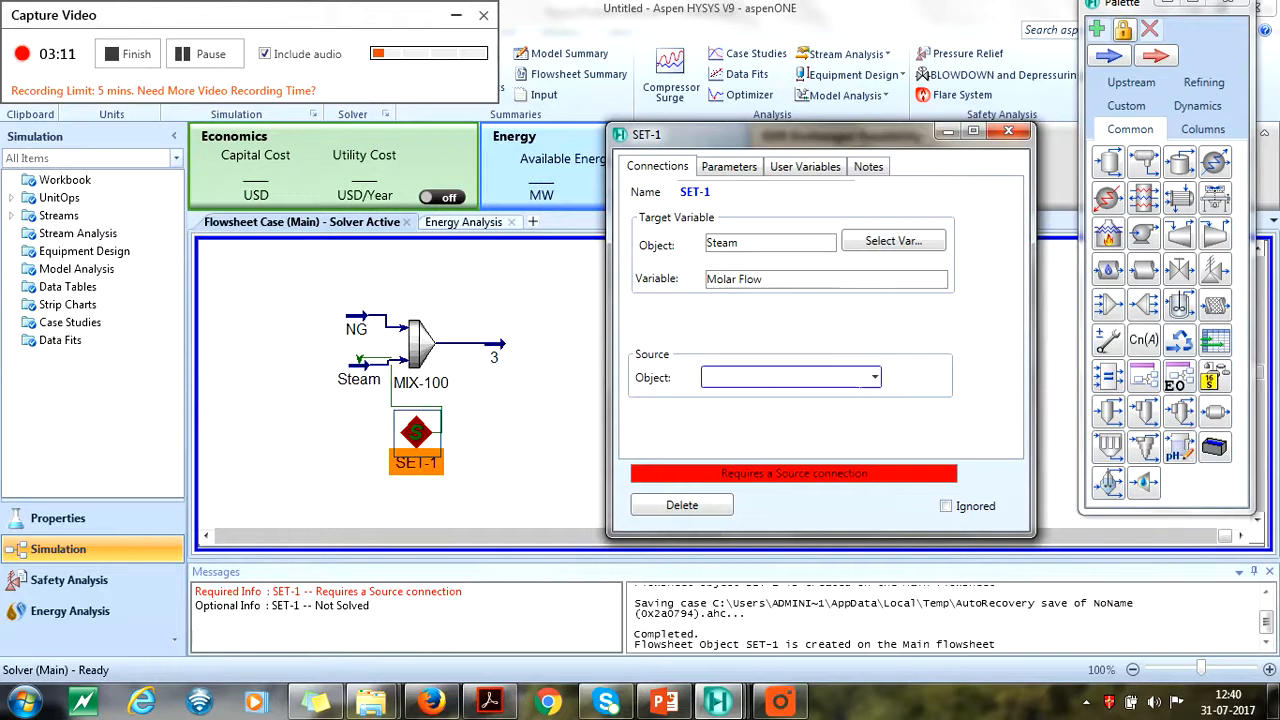
# Assign the NG stream as the source object of the Set operation and close its settings
pyautogui.click(875, 377)
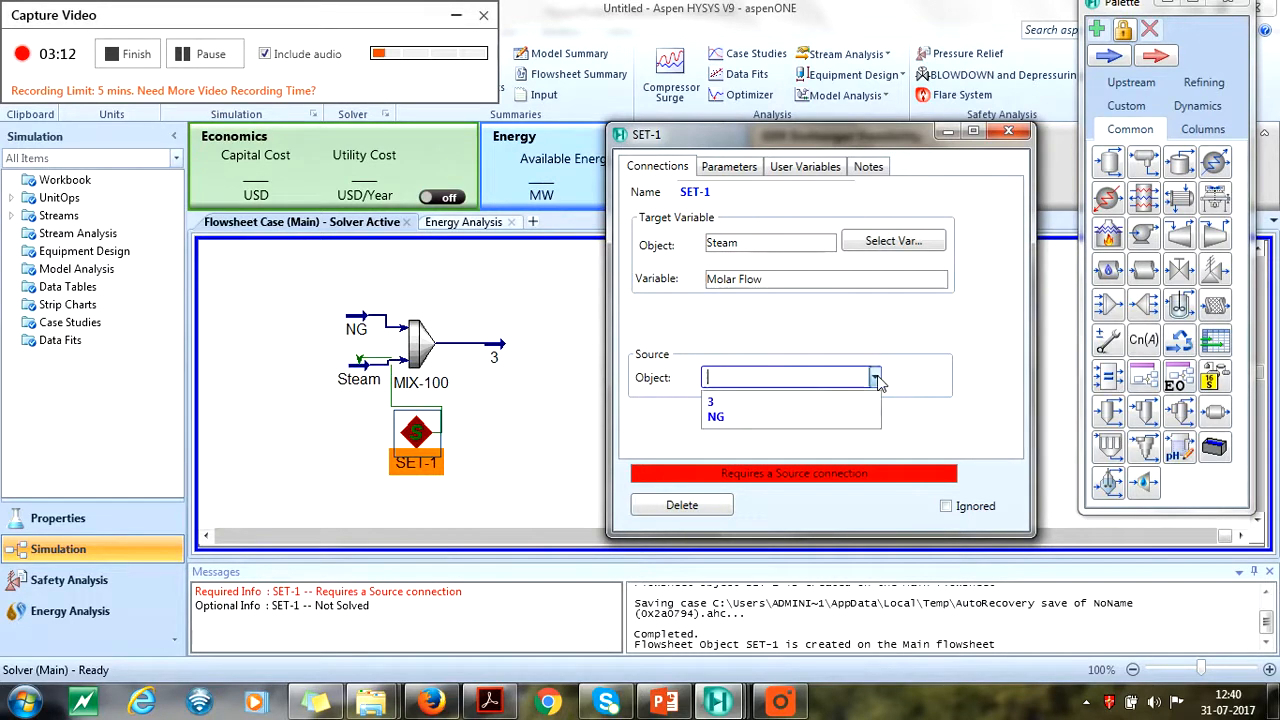
pyautogui.click(760, 416)
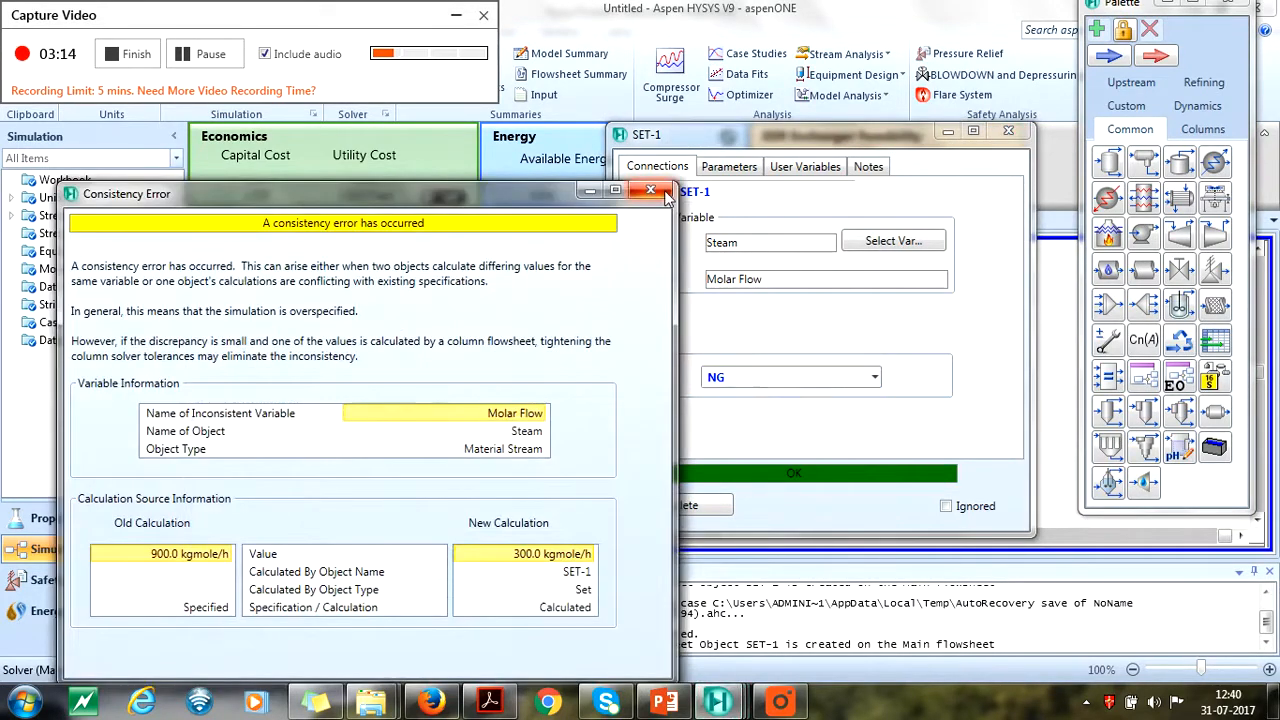
pyautogui.click(662, 194)
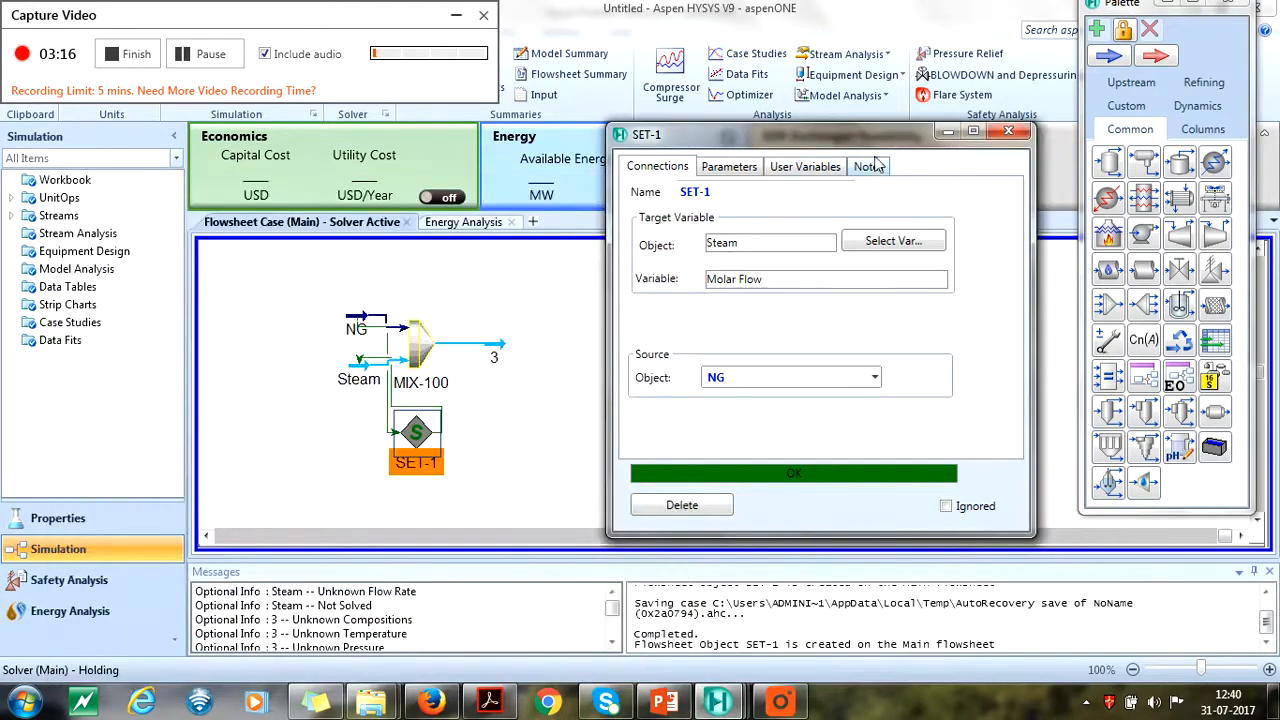
pyautogui.click(1007, 134)
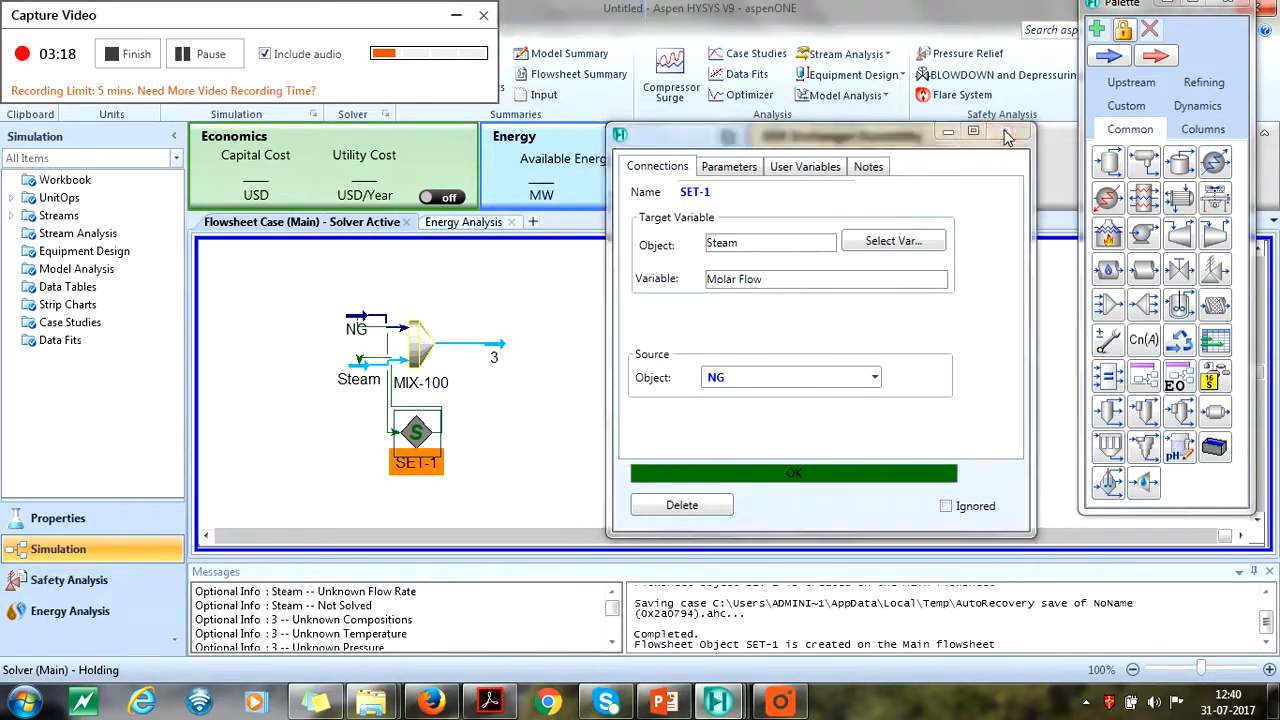
# Clear the Steam stream's specified molar flow and switch the solver from On Hold back to Active
pyautogui.doubleClick(366, 368)
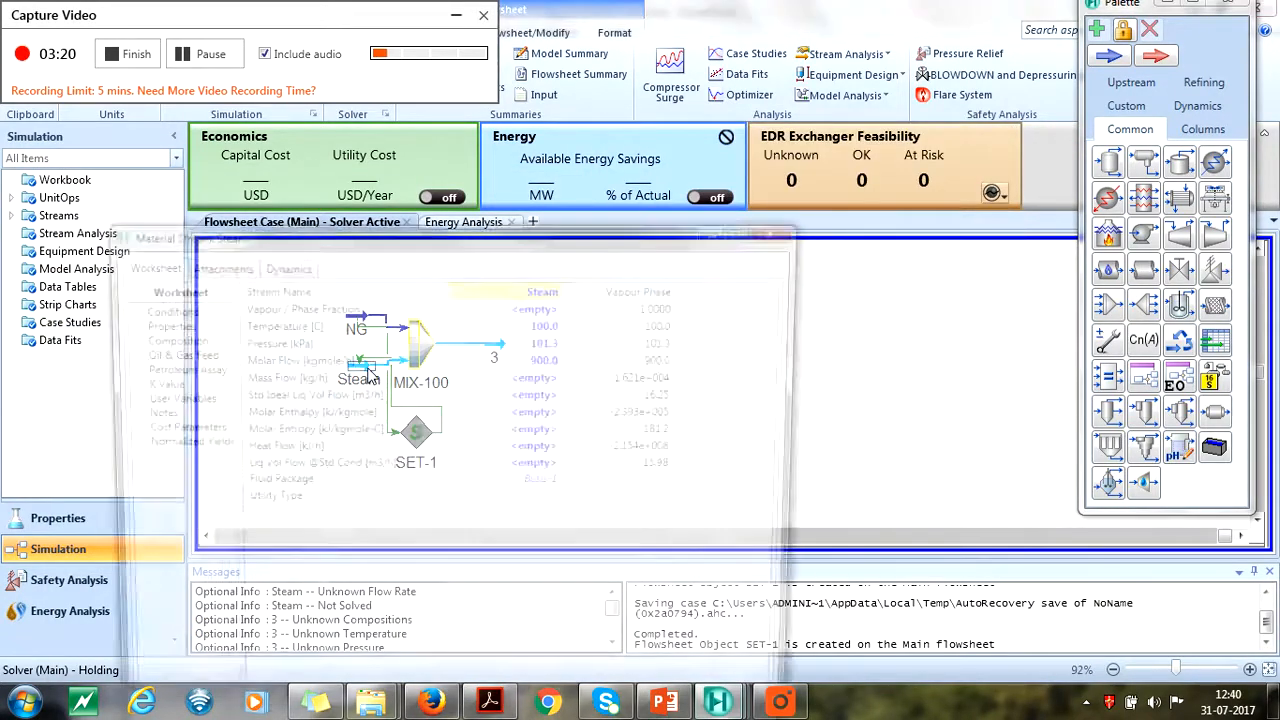
pyautogui.click(545, 360)
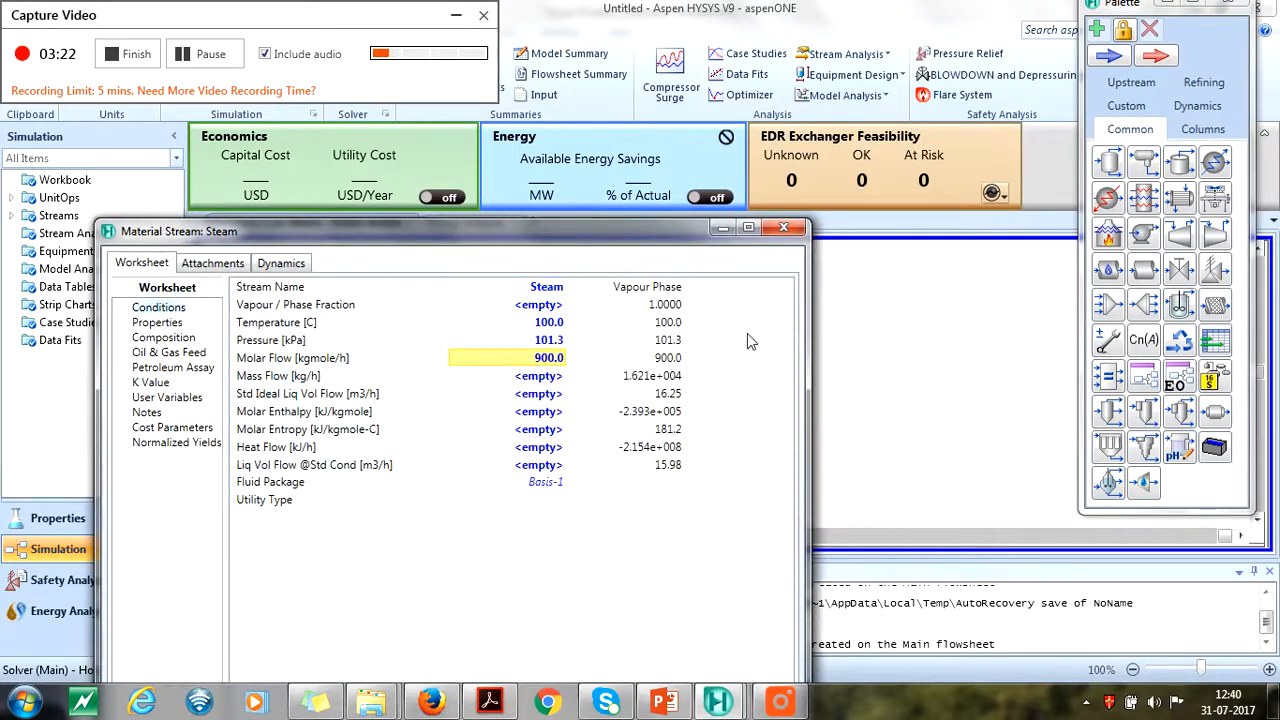
pyautogui.press('Delete')
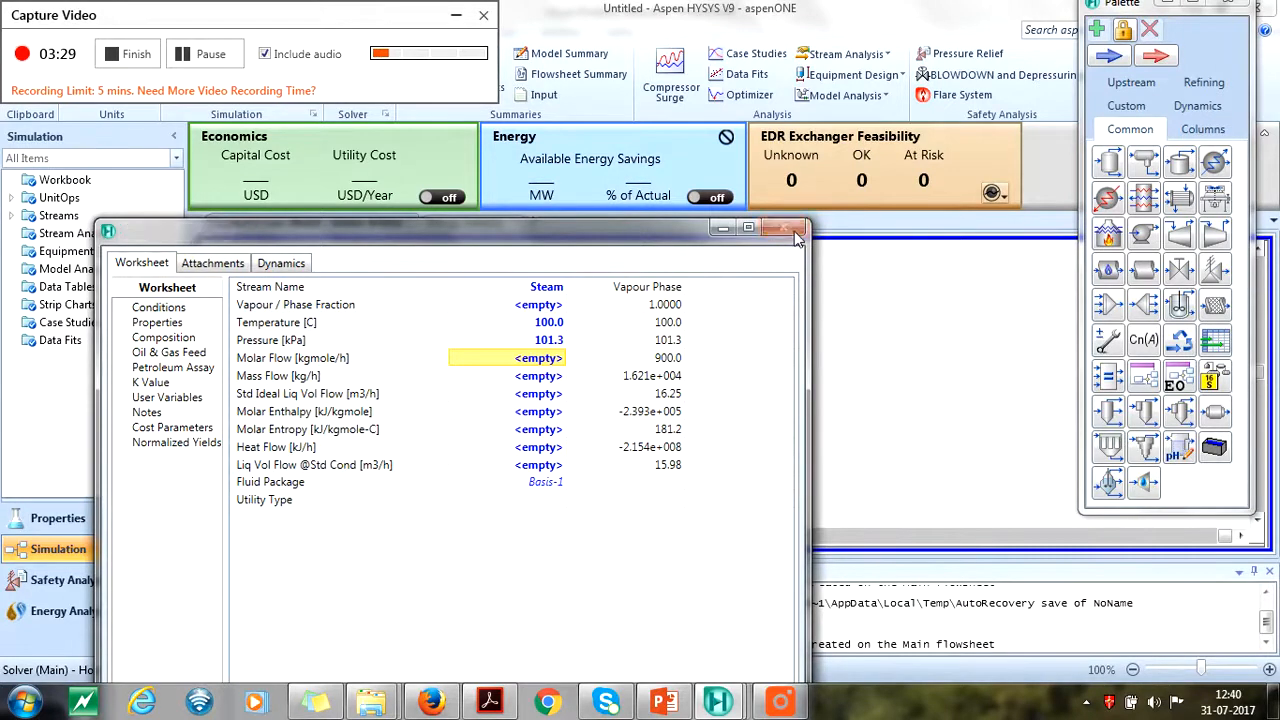
pyautogui.click(784, 229)
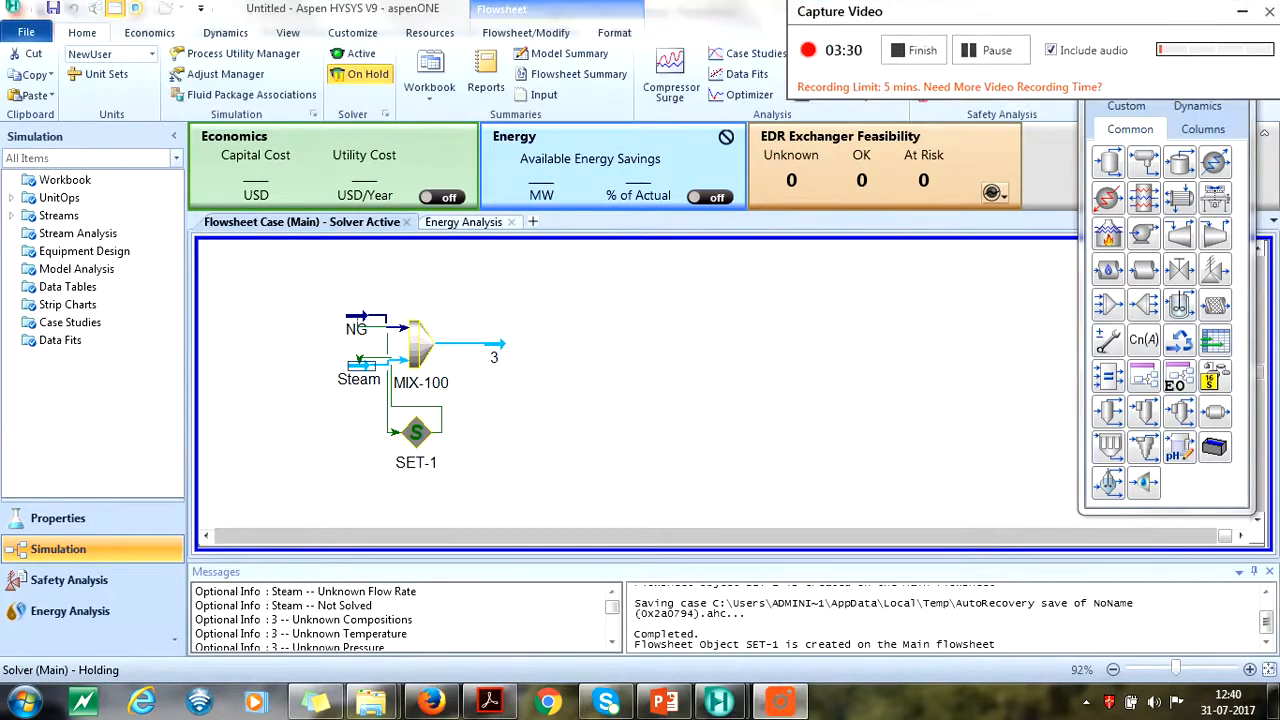
pyautogui.click(357, 53)
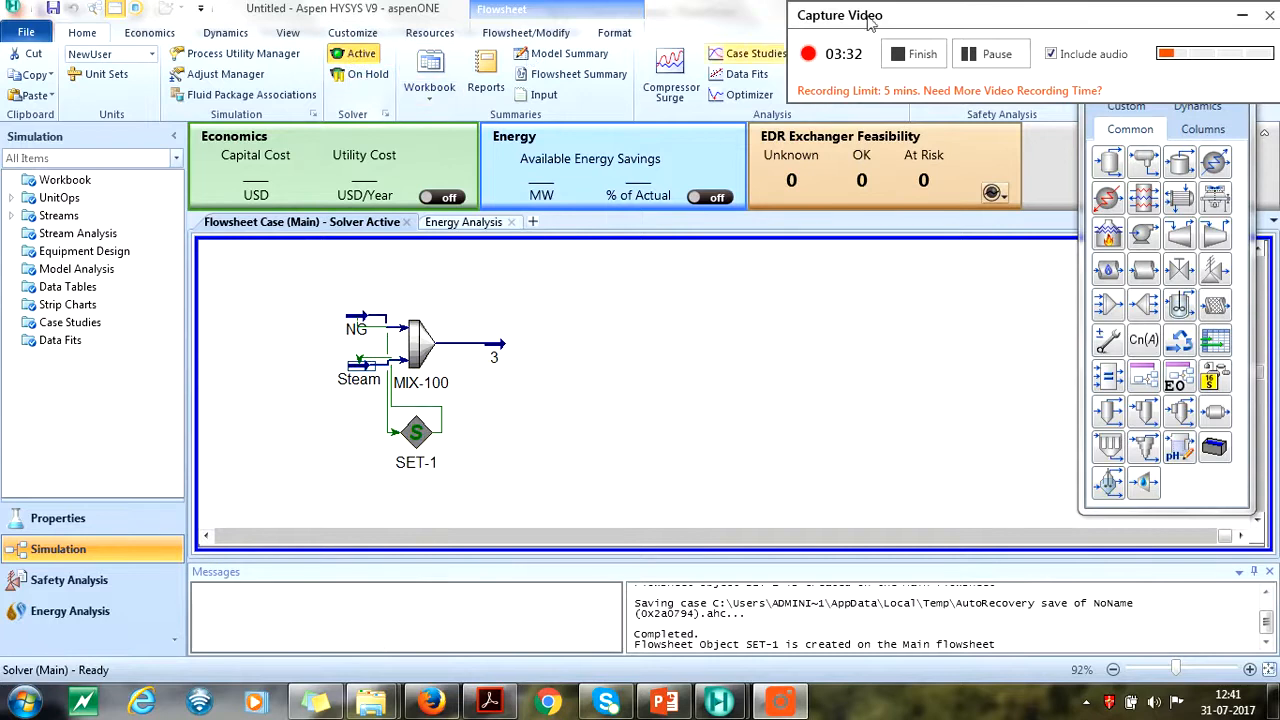
# Check the molar flows of the Steam and NG streams in their worksheets and close both
pyautogui.doubleClick(356, 367)
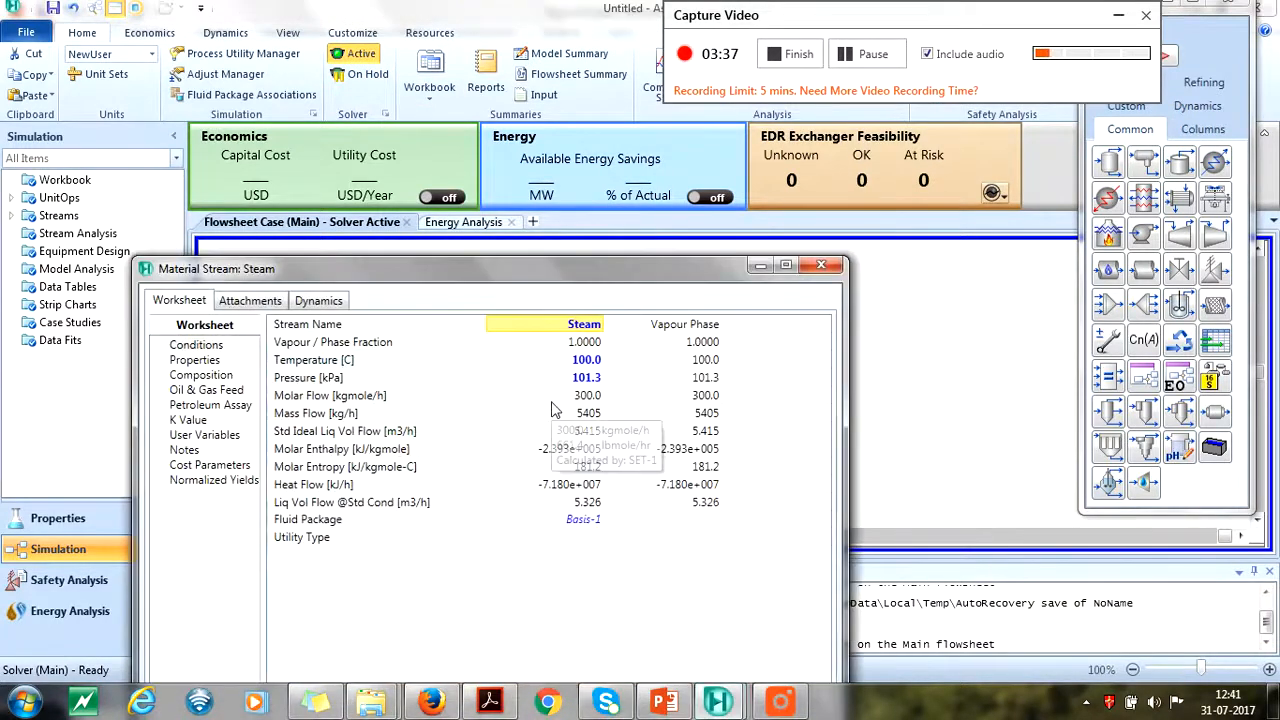
pyautogui.click(820, 266)
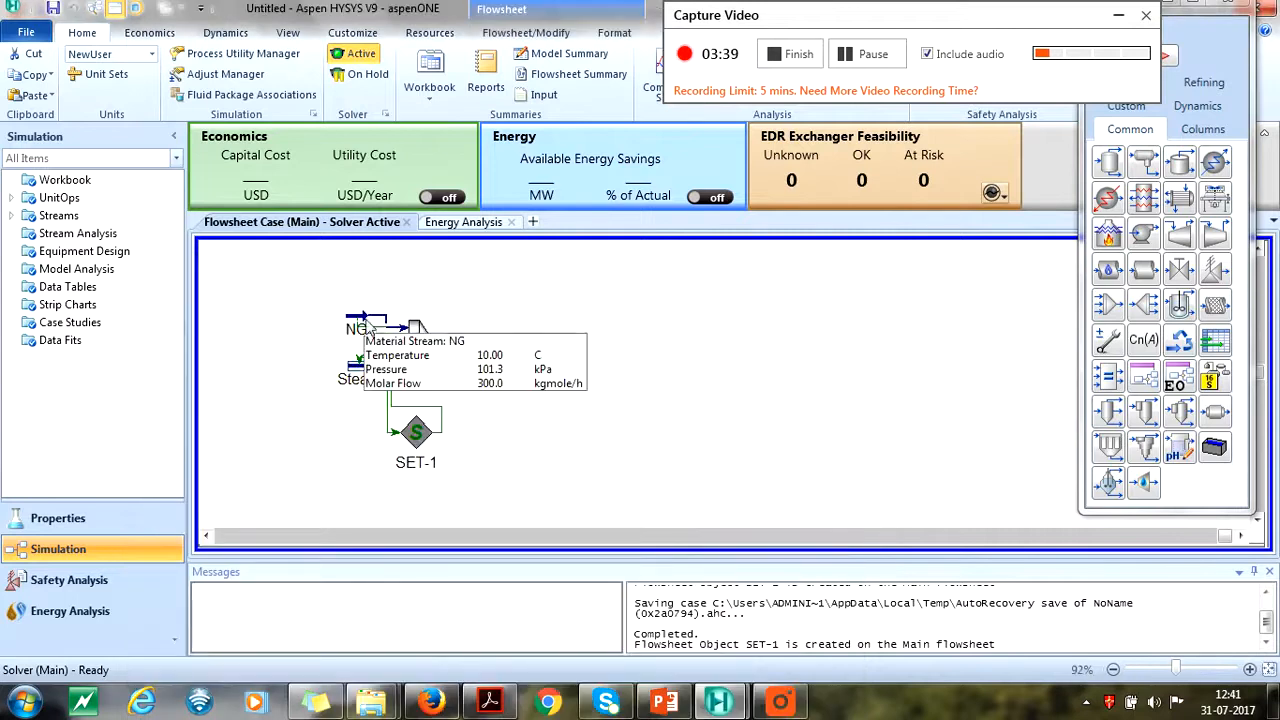
pyautogui.doubleClick(393, 327)
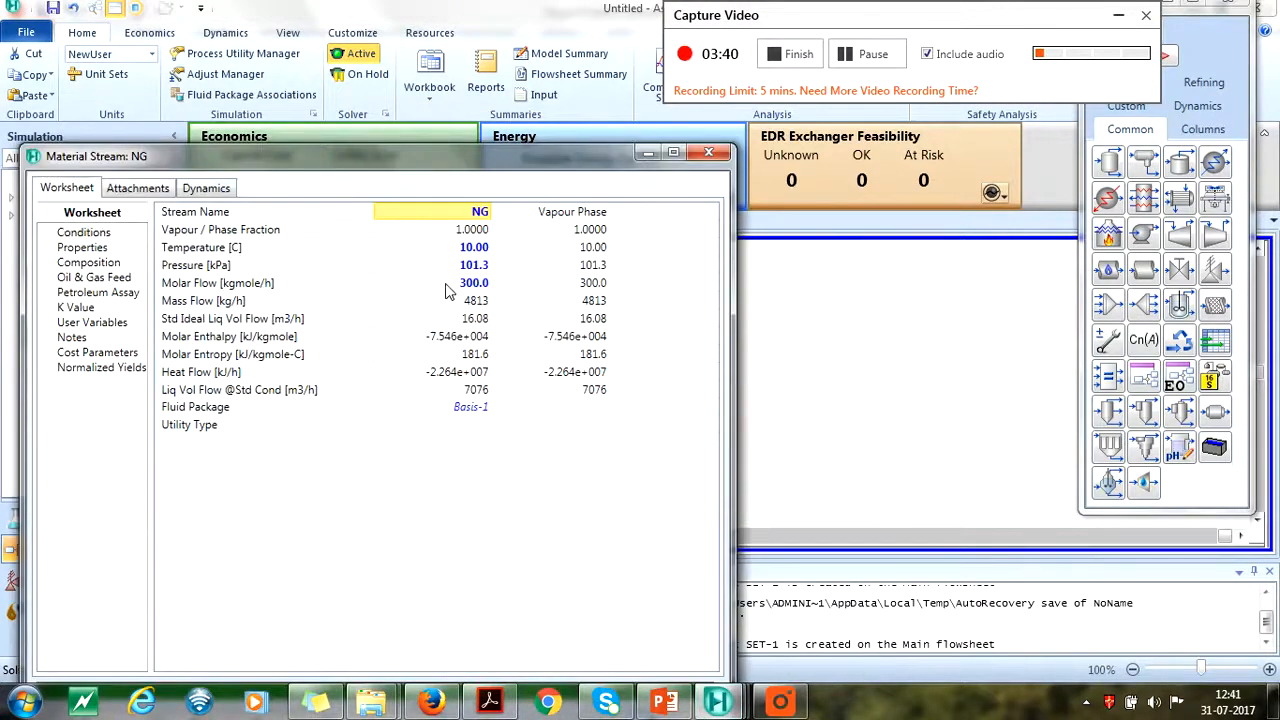
pyautogui.click(449, 284)
pyautogui.click(708, 152)
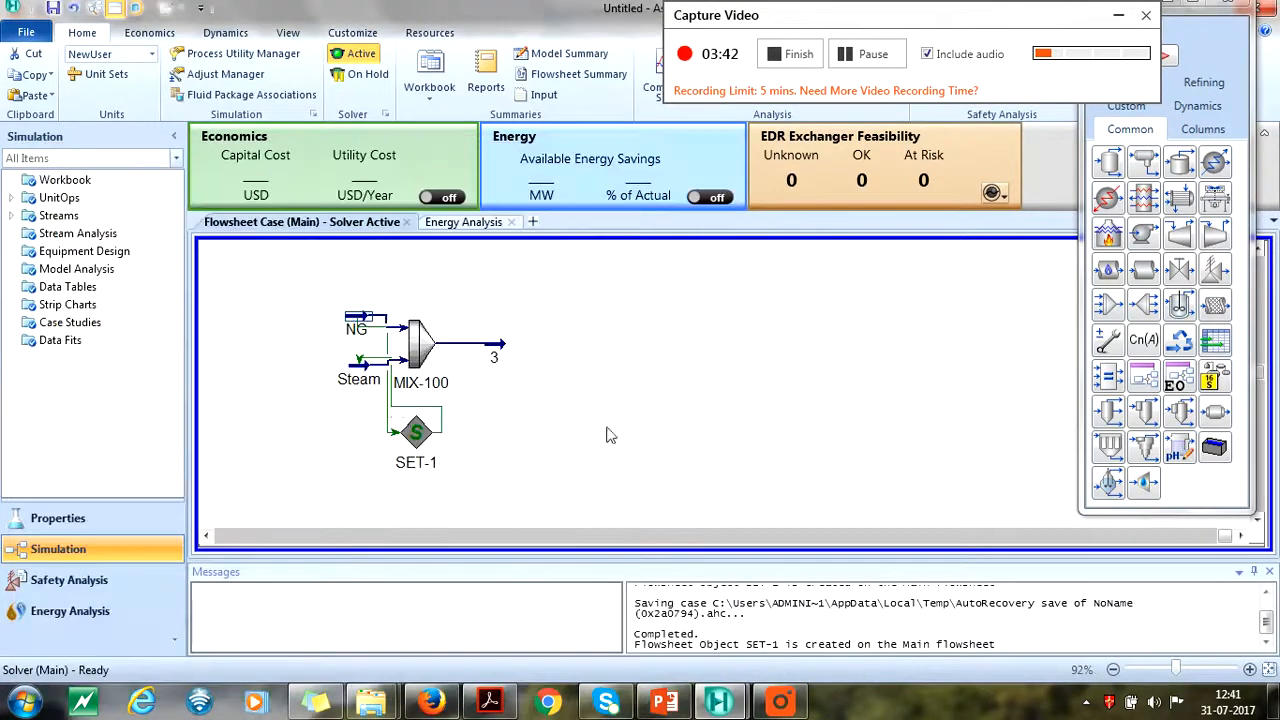
# Set the multiplier of the Set operation SET-1 to 3 and close its settings
pyautogui.doubleClick(416, 432)
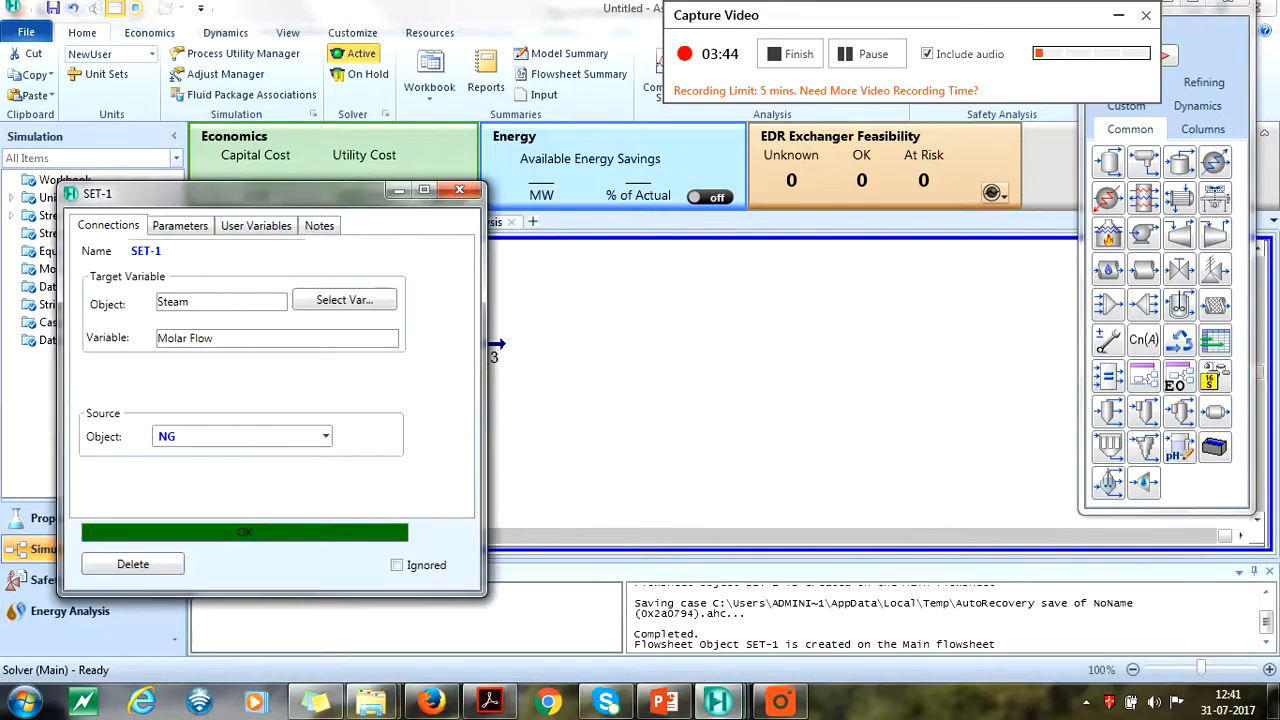
pyautogui.moveTo(268, 196); pyautogui.dragTo(456, 158)
pyautogui.click(368, 188)
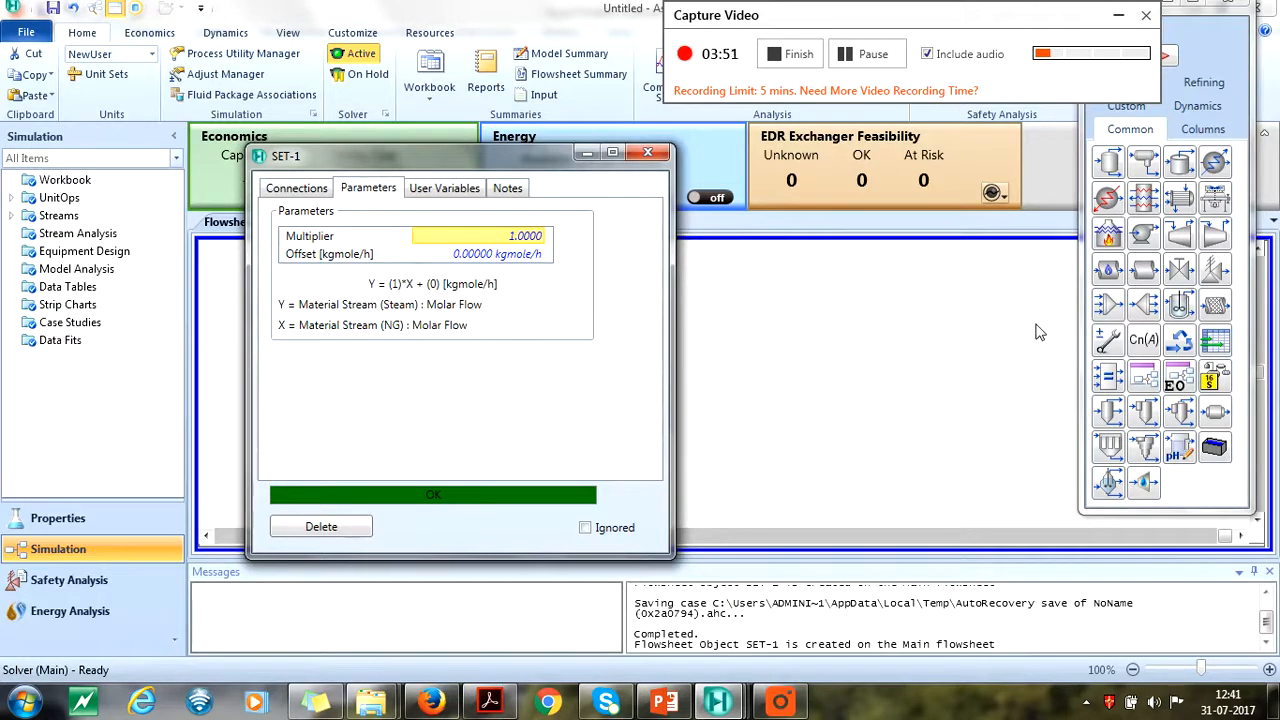
pyautogui.write('3')
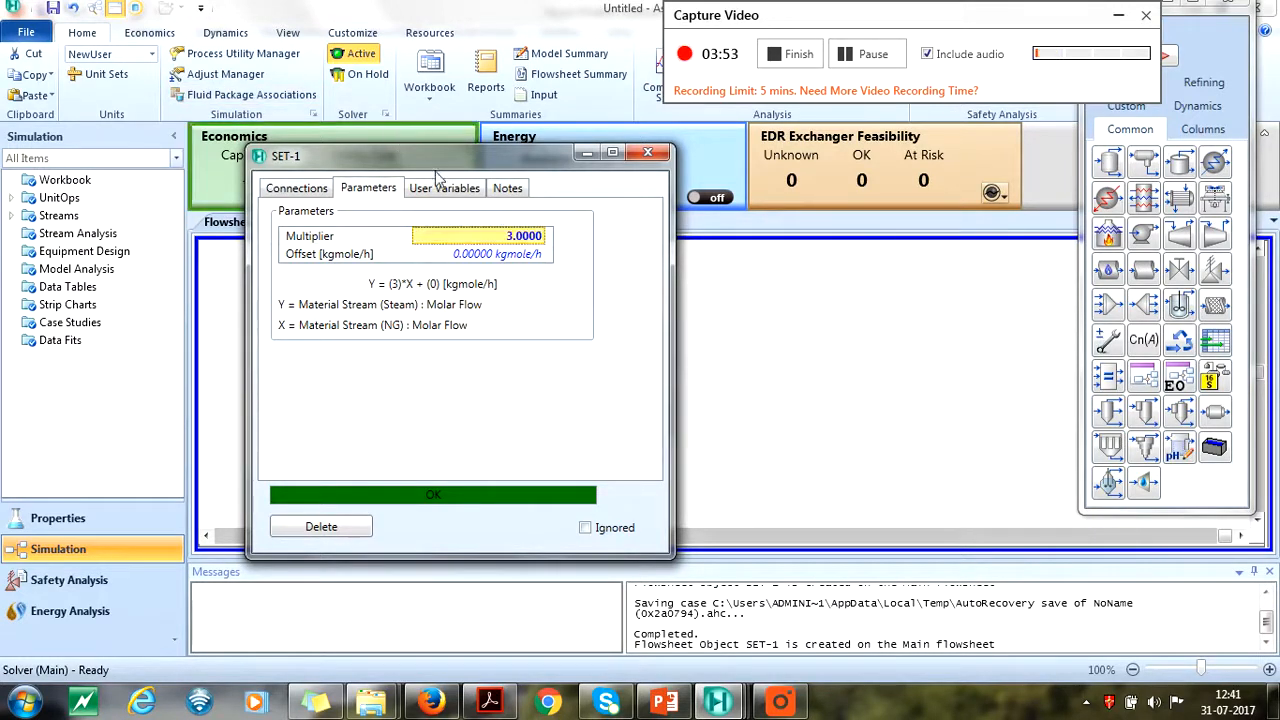
pyautogui.moveTo(440, 166); pyautogui.dragTo(850, 177)
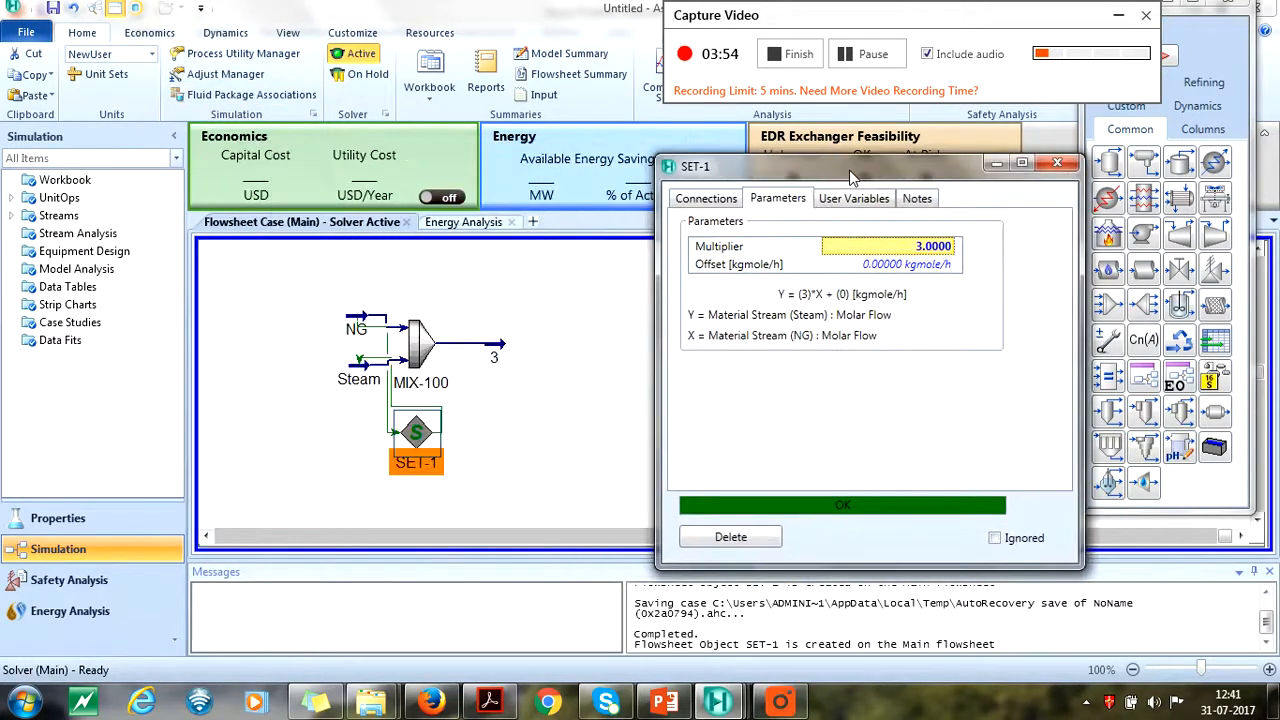
pyautogui.click(1057, 163)
# Check the Steam stream's molar flow against the Set operation's multiplier and close the worksheet
pyautogui.doubleClick(370, 368)
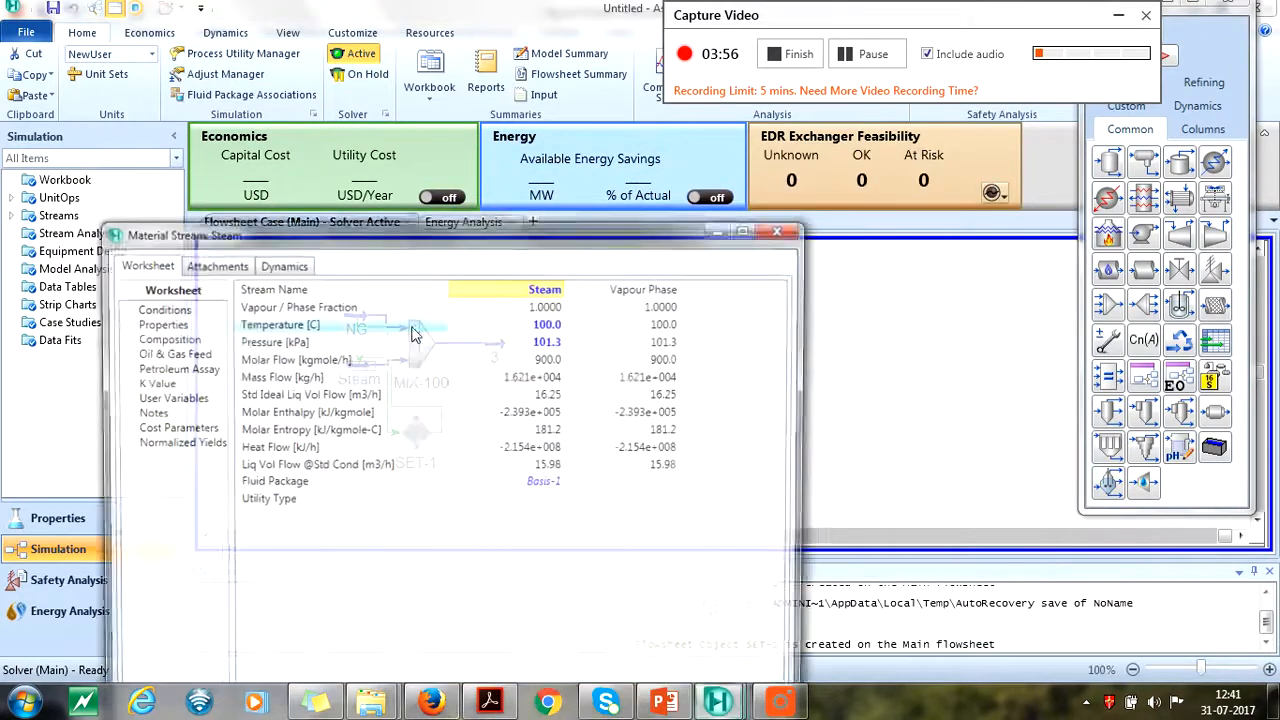
pyautogui.click(527, 360)
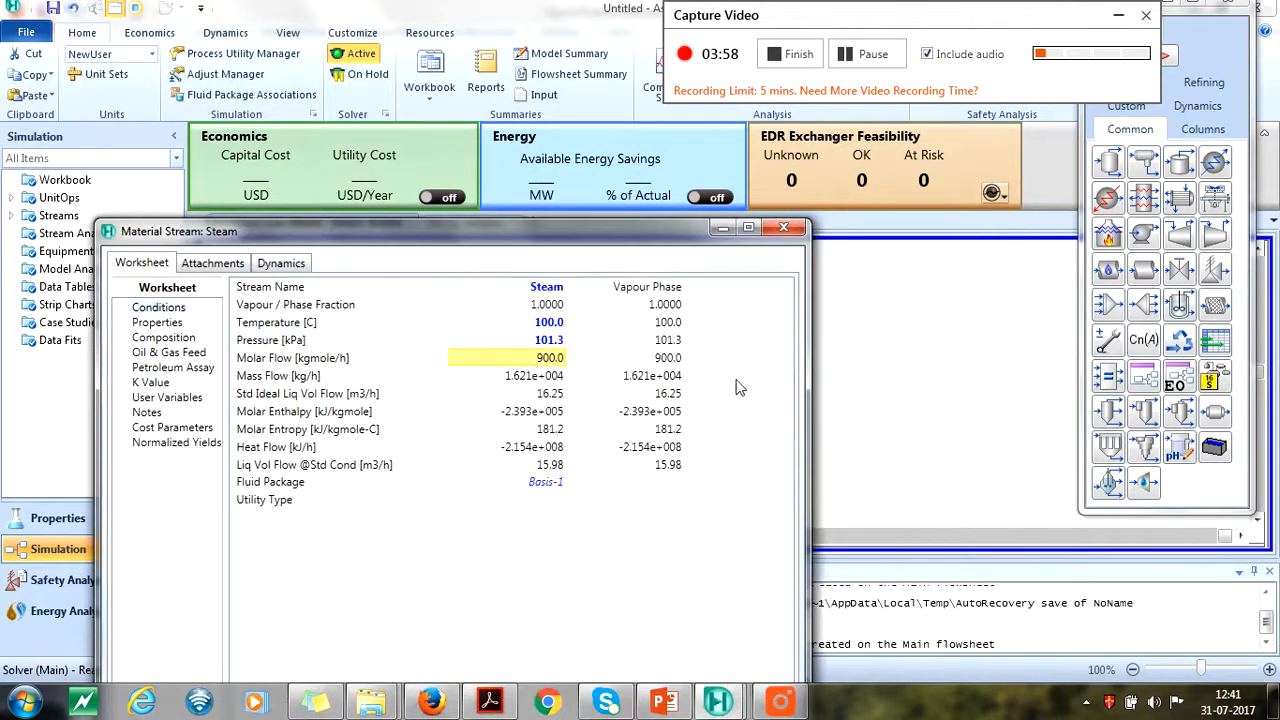
pyautogui.click(784, 229)
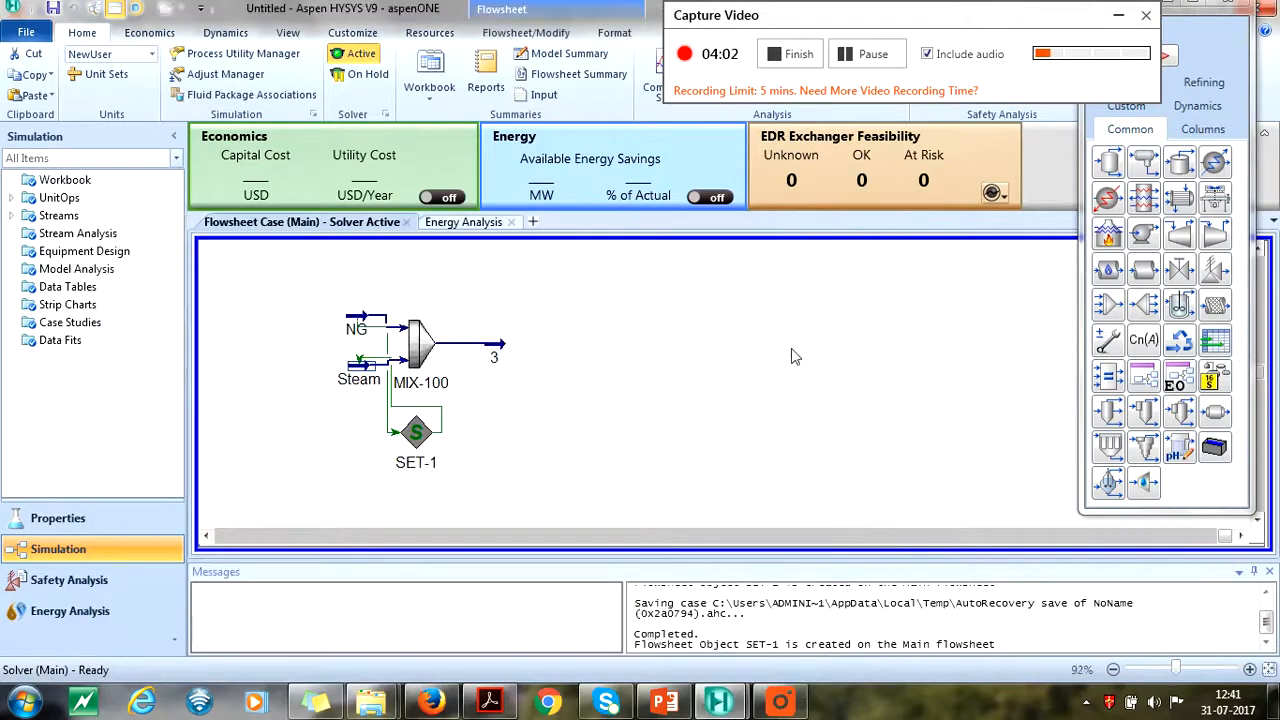
# Set the NG stream's molar flow to 200 kgmole/h and close its worksheet
pyautogui.doubleClick(366, 340)
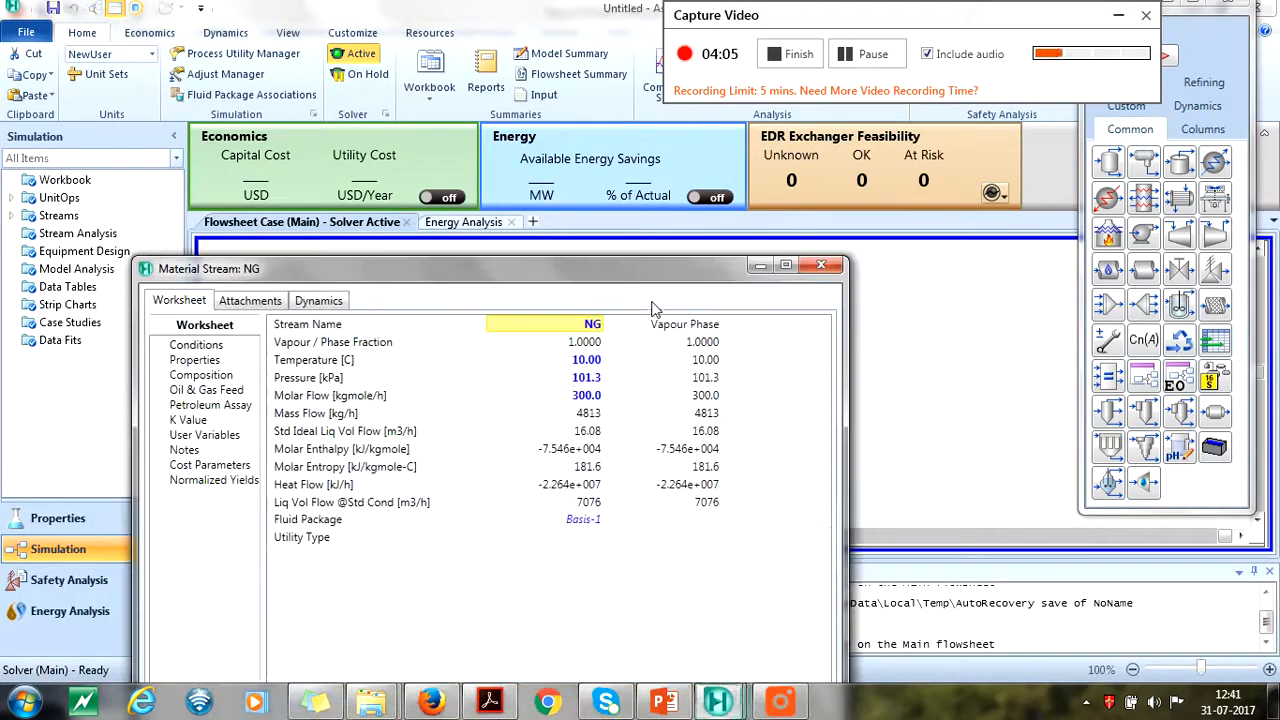
pyautogui.click(570, 398)
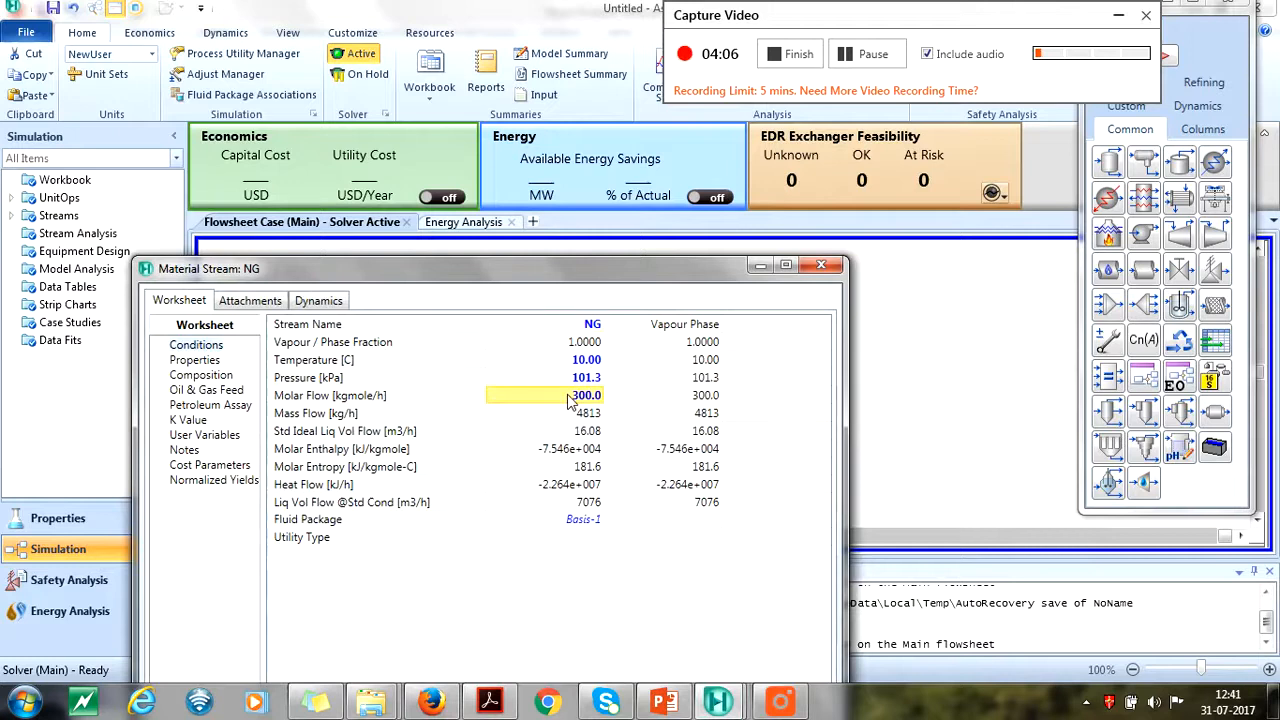
pyautogui.write('200')
pyautogui.press('Return')
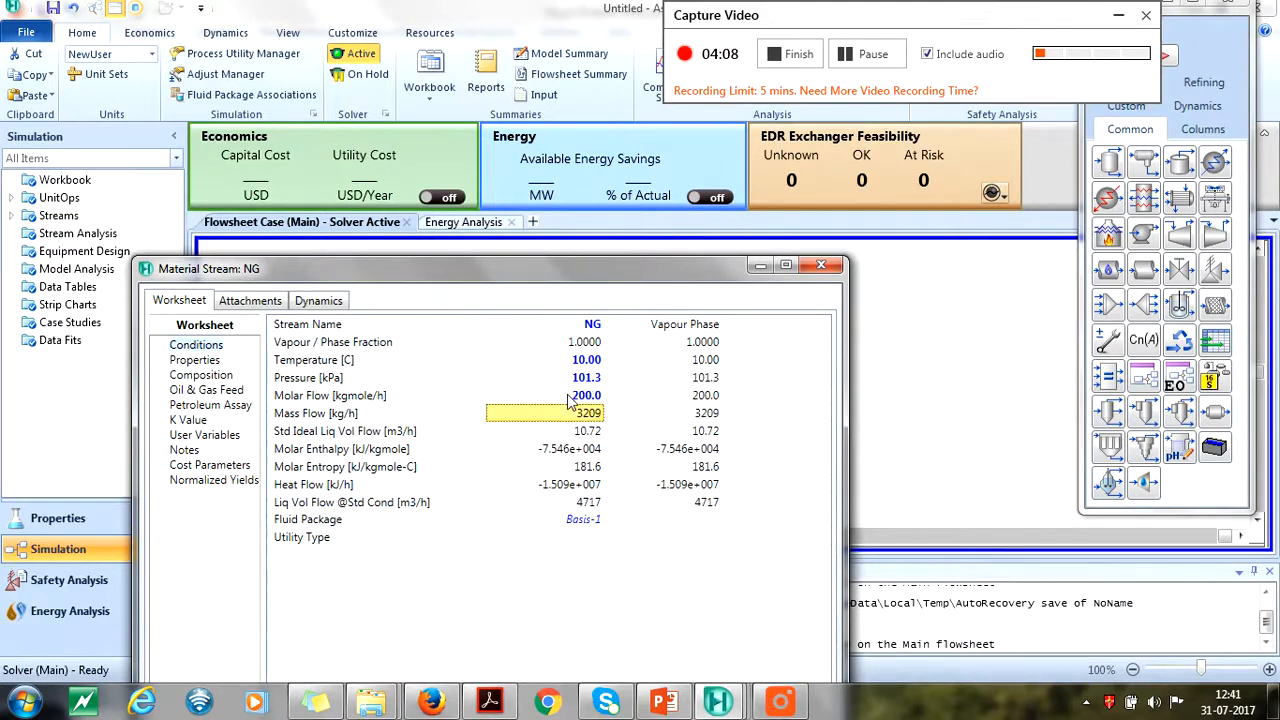
pyautogui.click(820, 266)
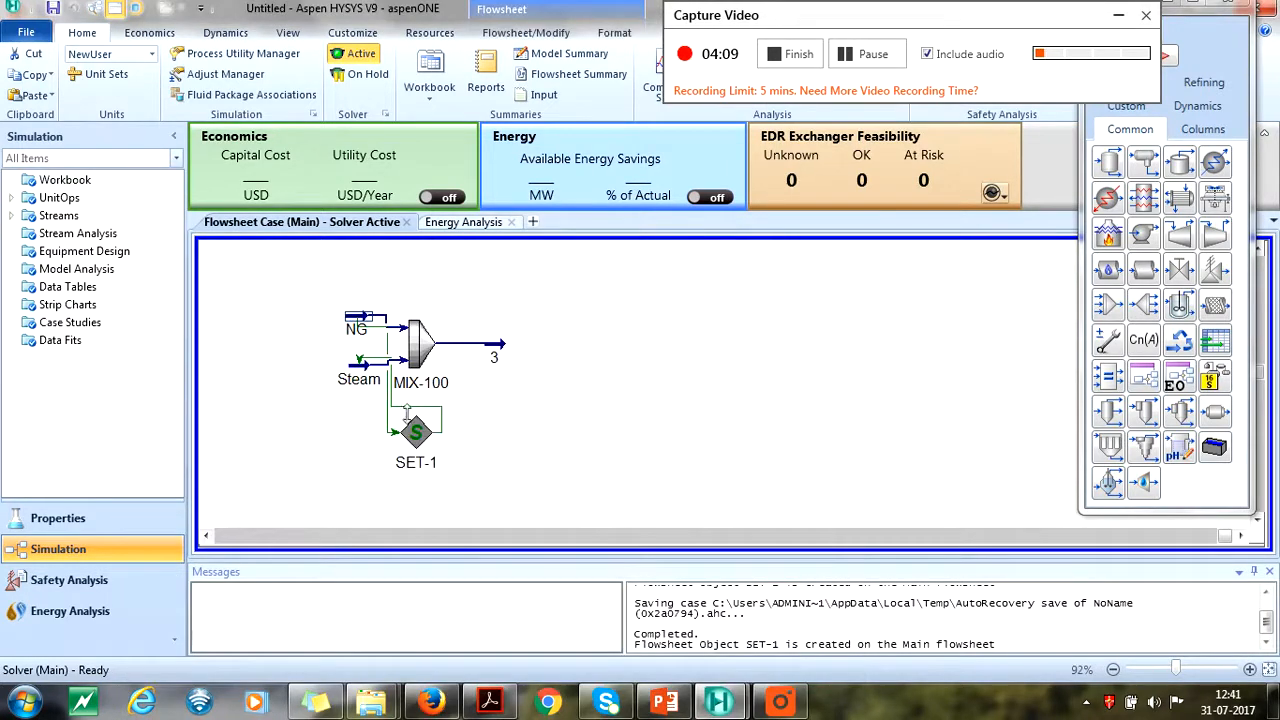
# Review the Steam stream's worksheet and the parameters of SET-1, closing each one
pyautogui.doubleClick(372, 370)
pyautogui.click(722, 156)
pyautogui.doubleClick(416, 432)
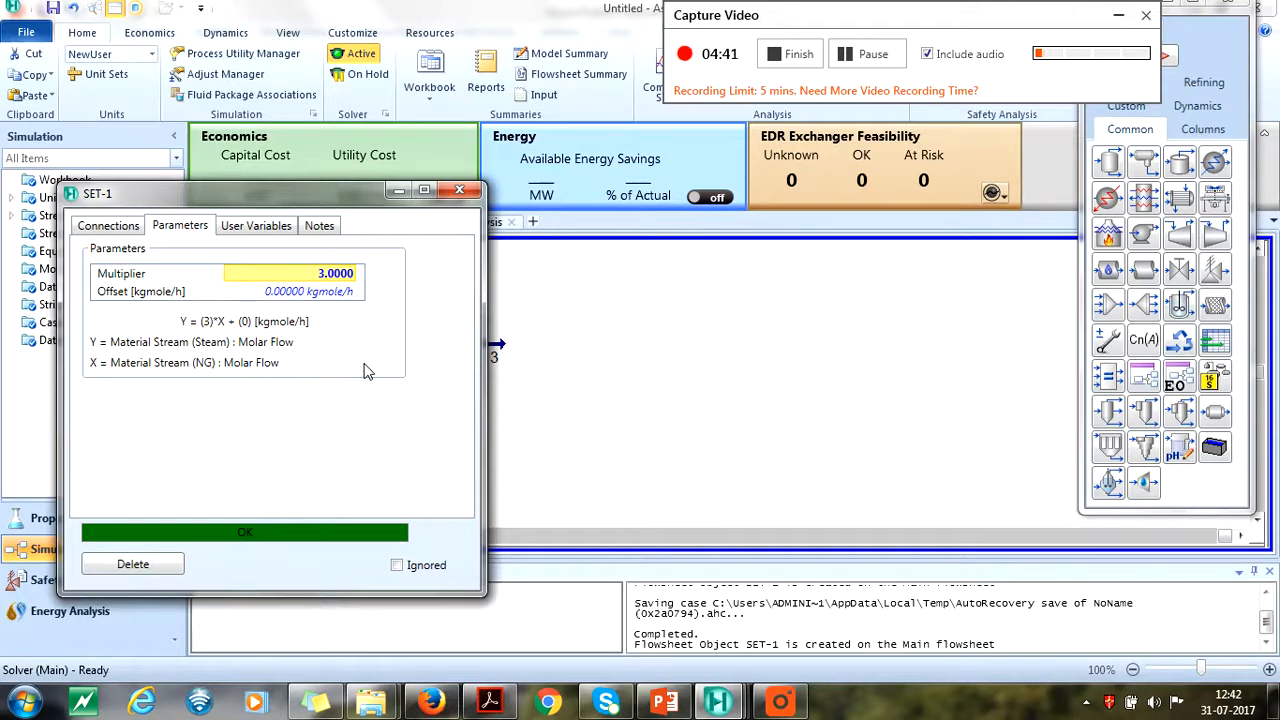
pyautogui.click(460, 189)
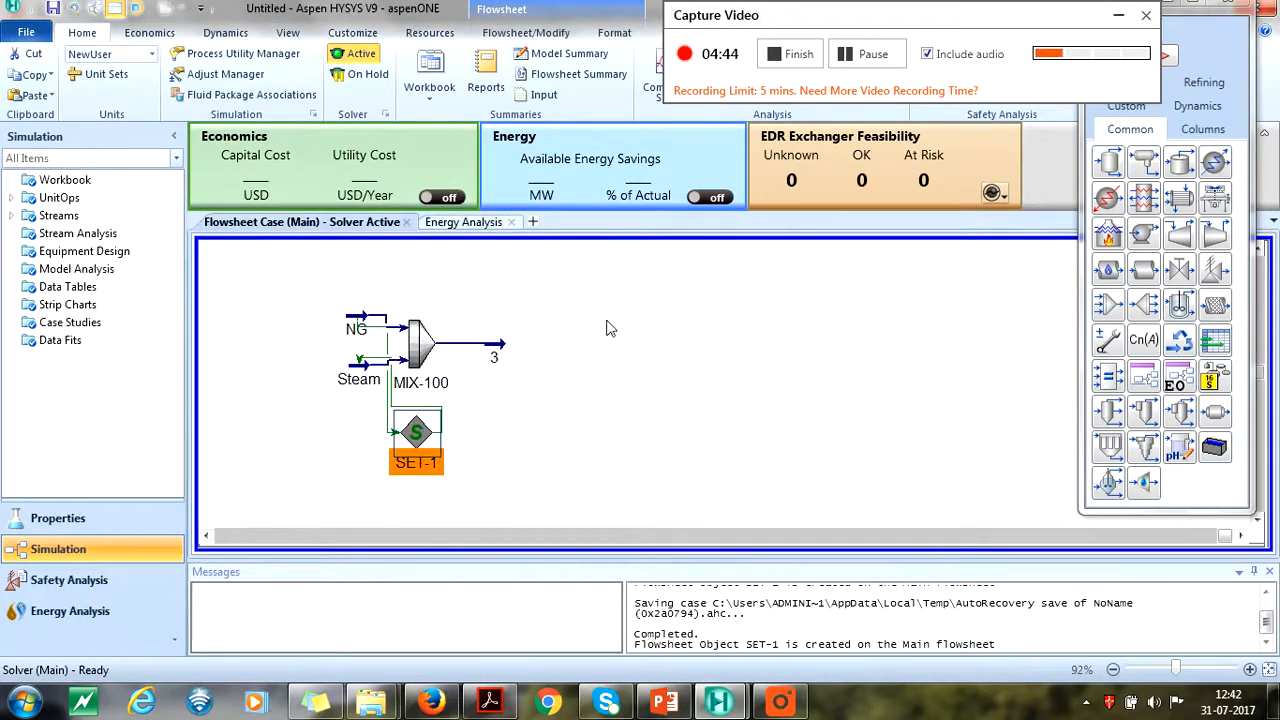